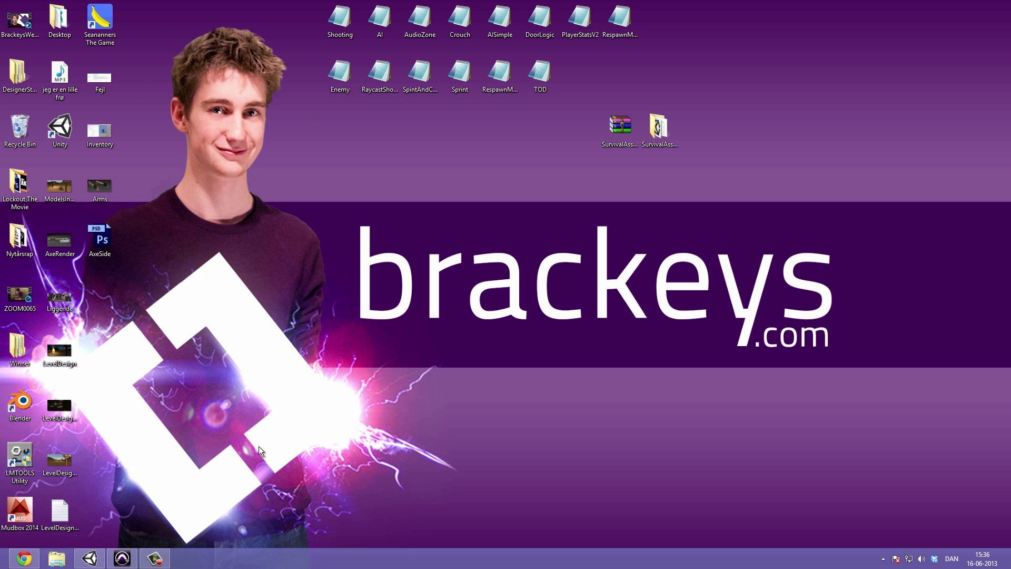
Step: Expand Player and MainCamera in the Hierarchy and select the Arms05 arm model
left_click(90, 558)
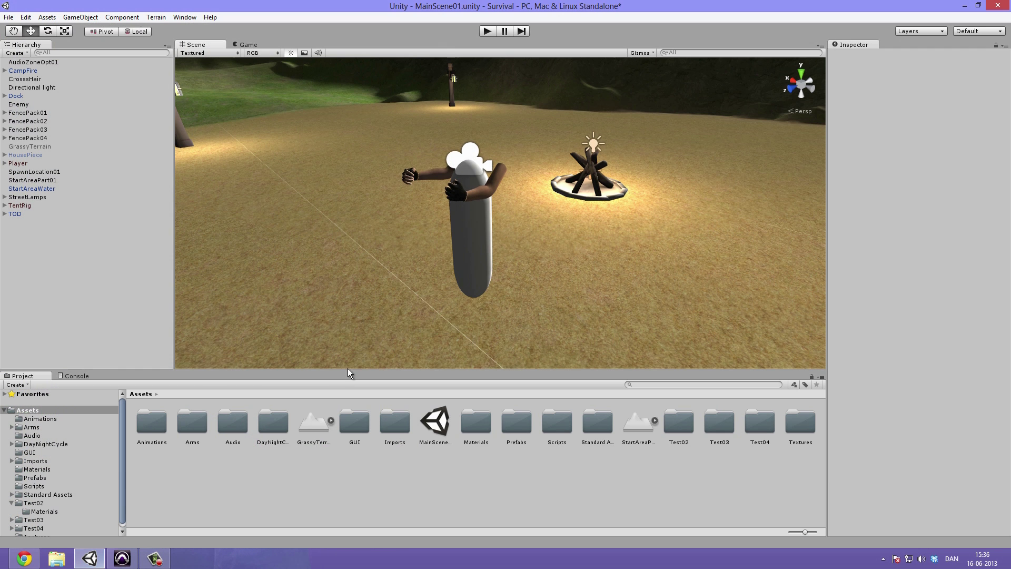
right_click_drag(518, 204, 530, 245)
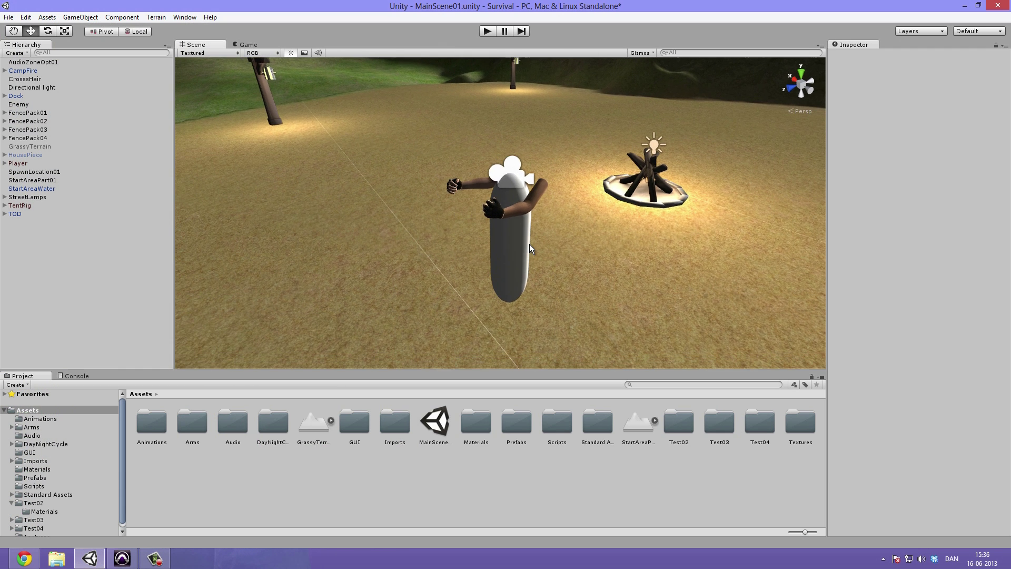
left_click(29, 163)
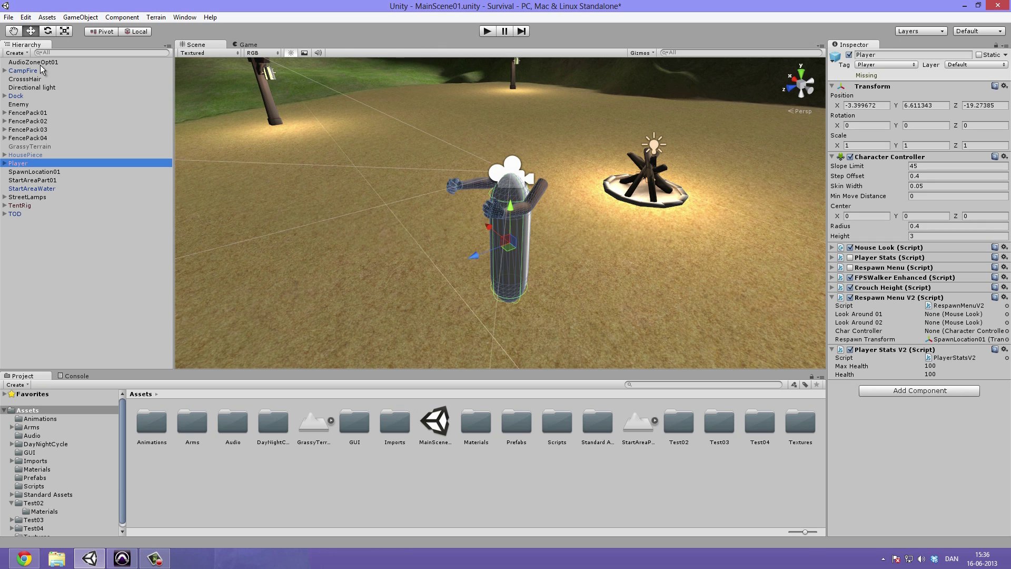
left_click(5, 163)
left_click(42, 180)
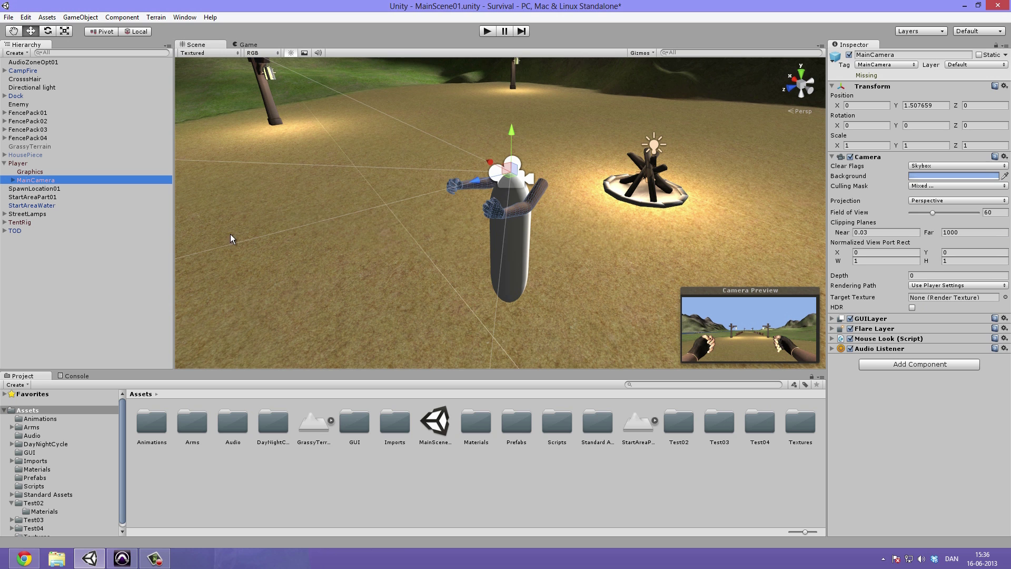
left_click(13, 180)
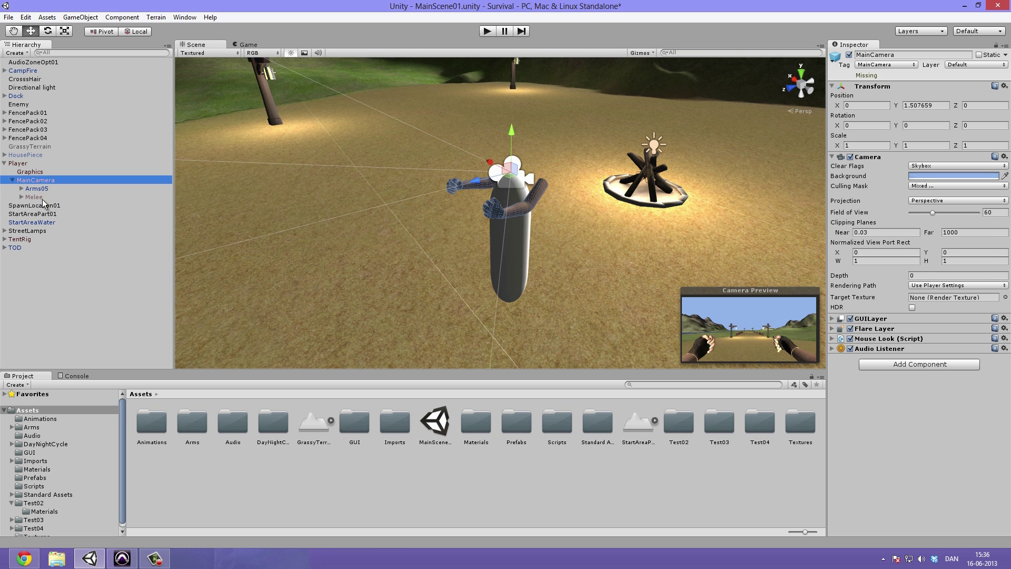
left_click(36, 188)
Step: Orbit and zoom the Scene view in on the Arms05 first-person arms
left_click_drag(611, 188, 536, 194, "alt")
scroll(564, 225, "up", 3)
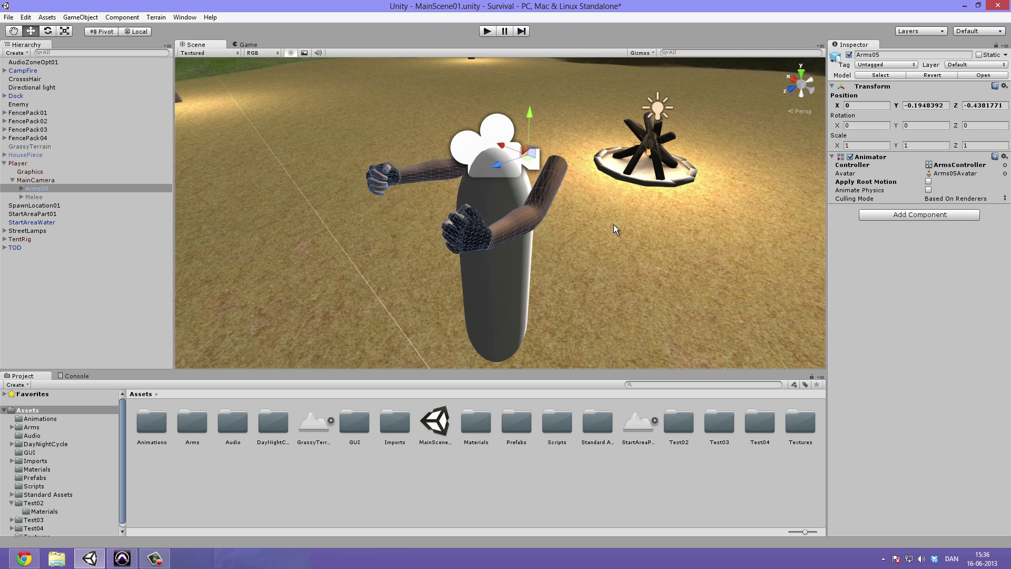
scroll(639, 199, "down", 5)
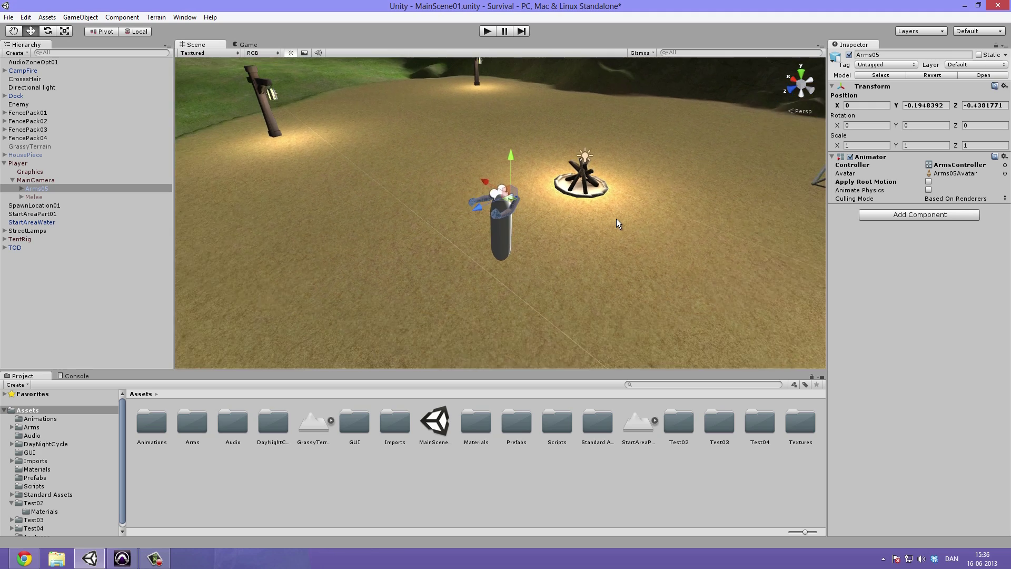
scroll(616, 219, "up", 8)
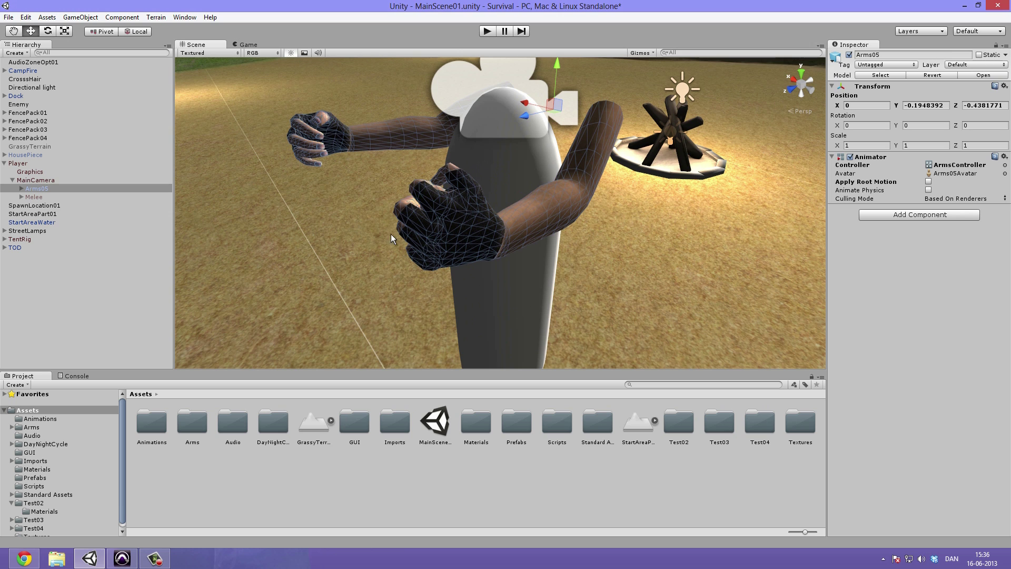
right_click_drag(324, 127, 307, 101)
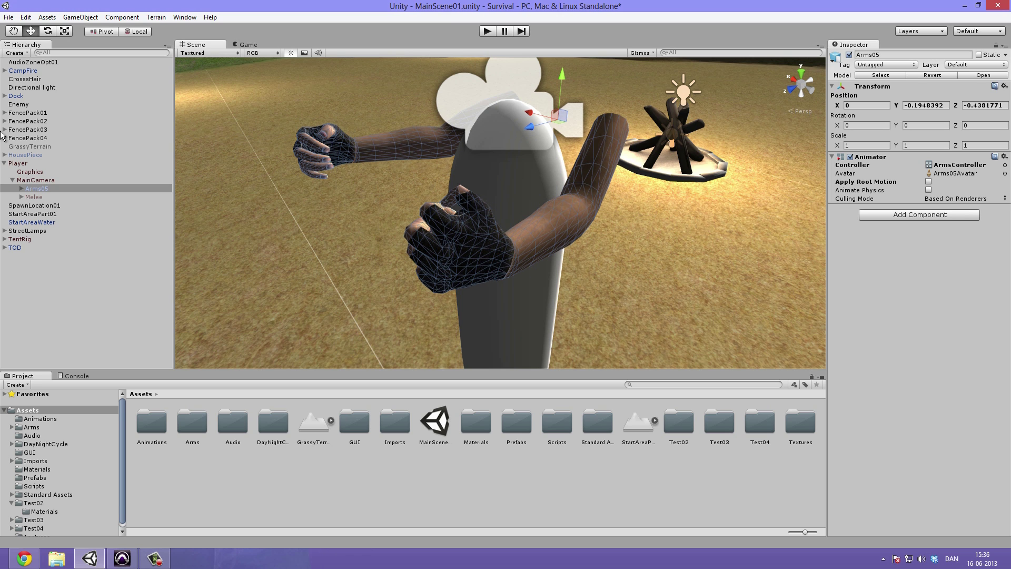
left_click(55, 181)
left_click(52, 188)
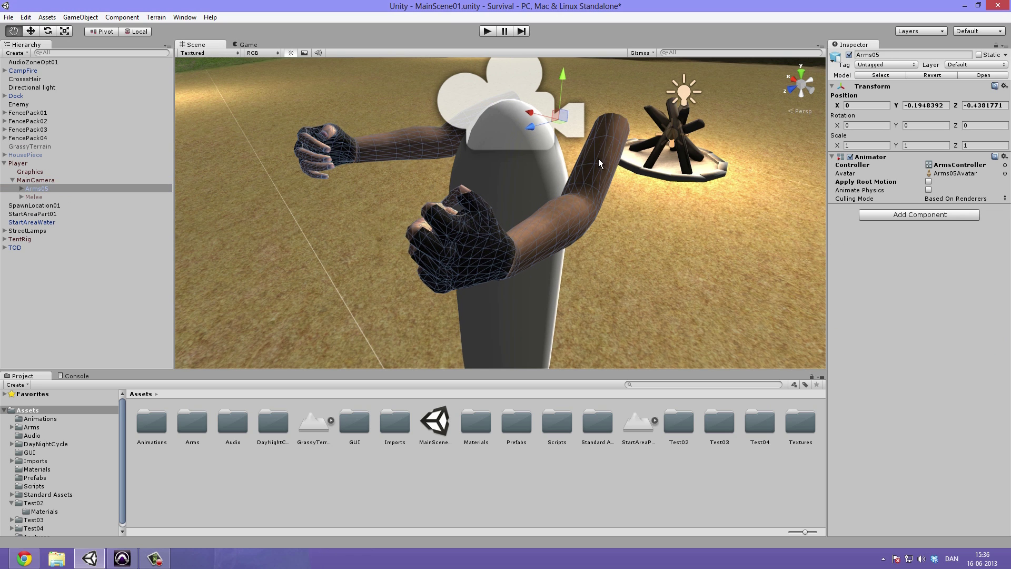
scroll(598, 159, "up", 1)
scroll(495, 194, "down", 1)
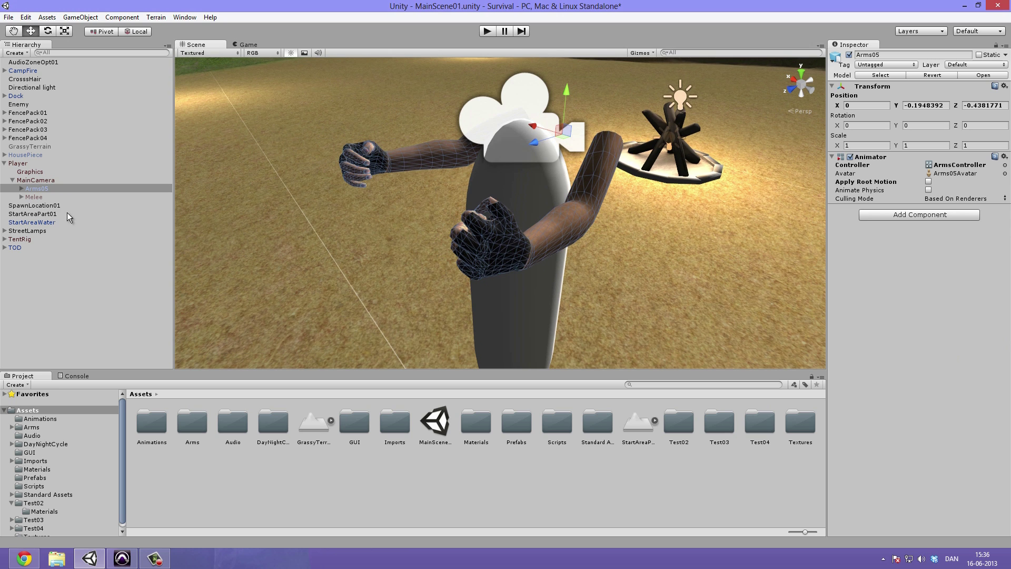
Step: Expand Arms05 down through Arm_Armature, Master and InnerArm_R, inspecting SH_ConThumbs and the bones
left_click(21, 187)
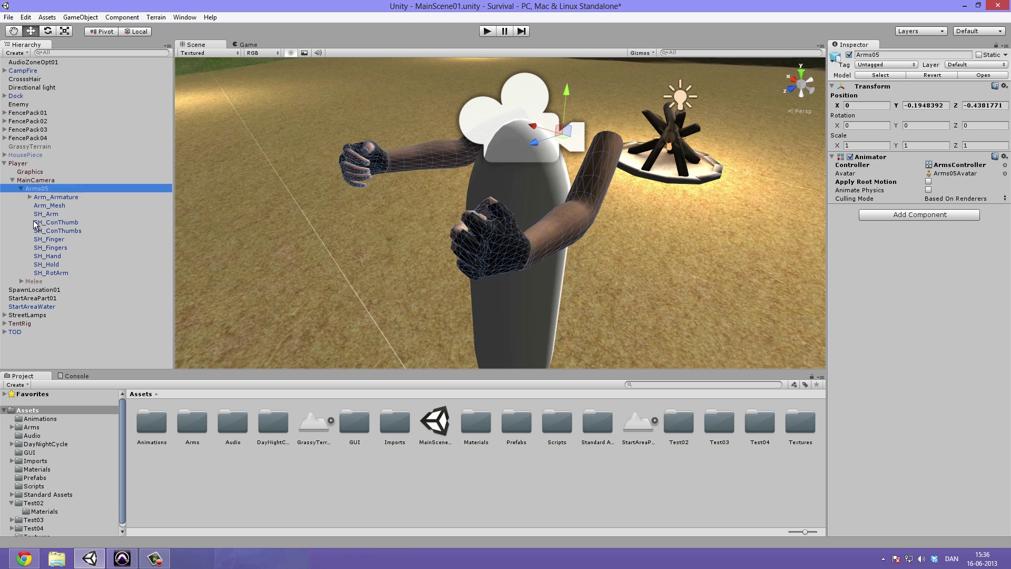
left_click(51, 197)
left_click(58, 231)
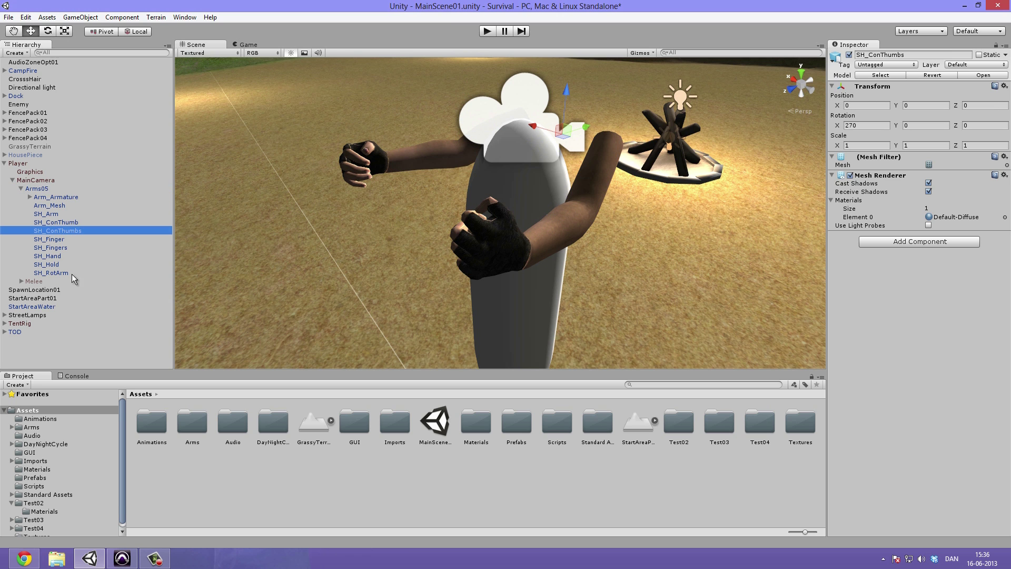
left_click(63, 198)
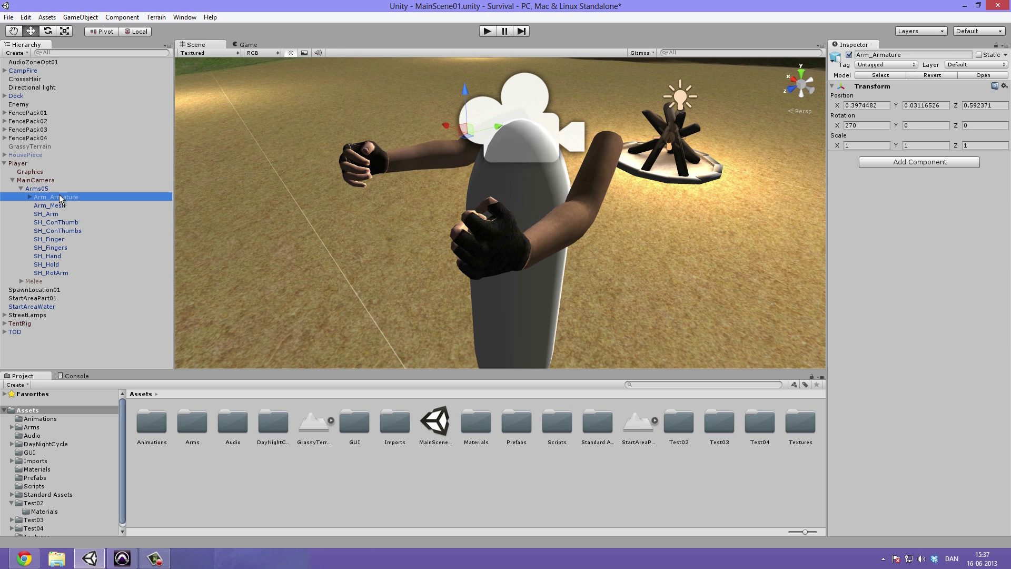
left_click(30, 197)
left_click(61, 206)
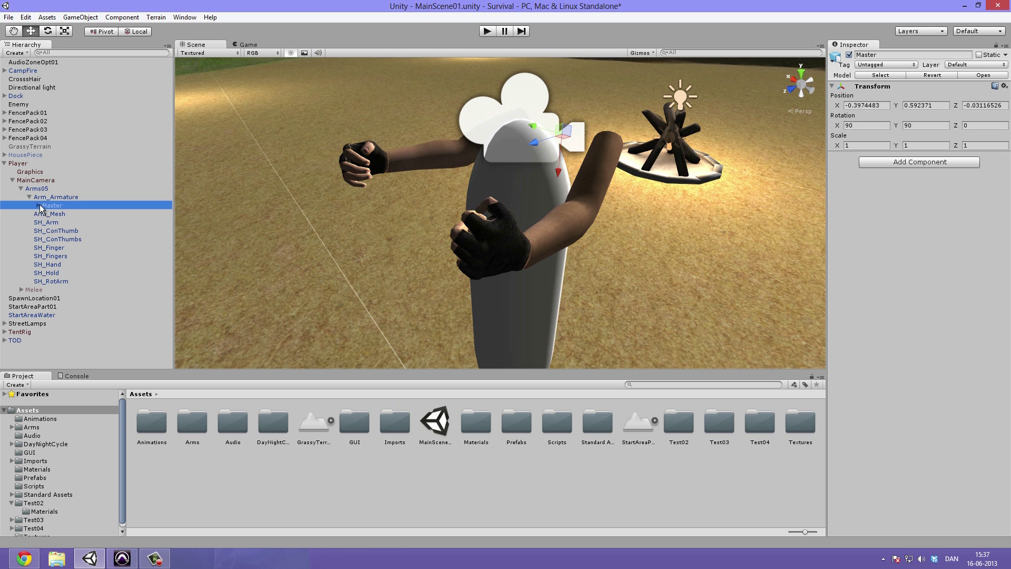
left_click(38, 206)
left_click(69, 231)
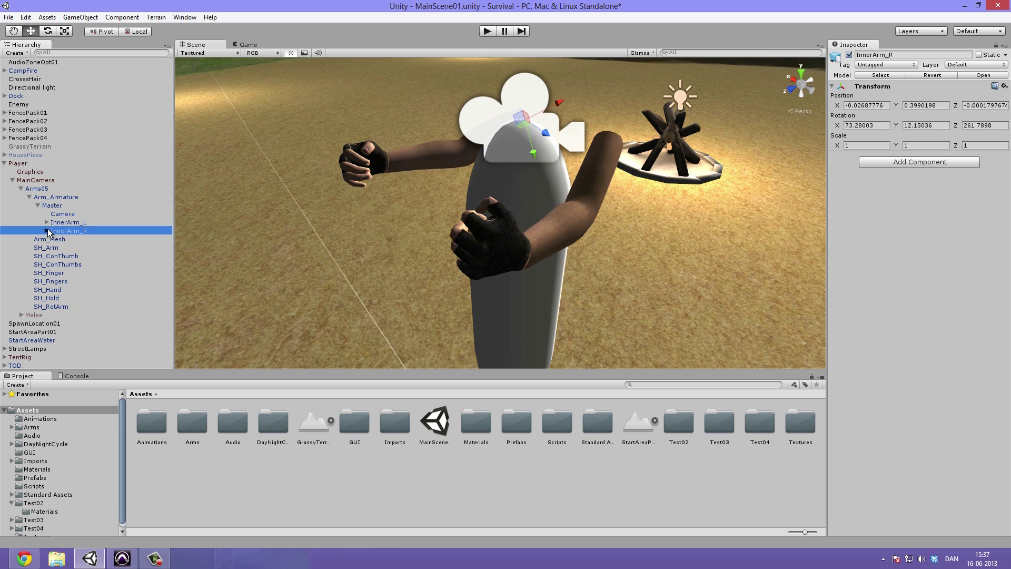
left_click(47, 231)
Step: Collapse InnerArm_R, Master and Arms05, then select MainCamera
left_click(47, 231)
left_click(38, 205)
left_click(35, 189)
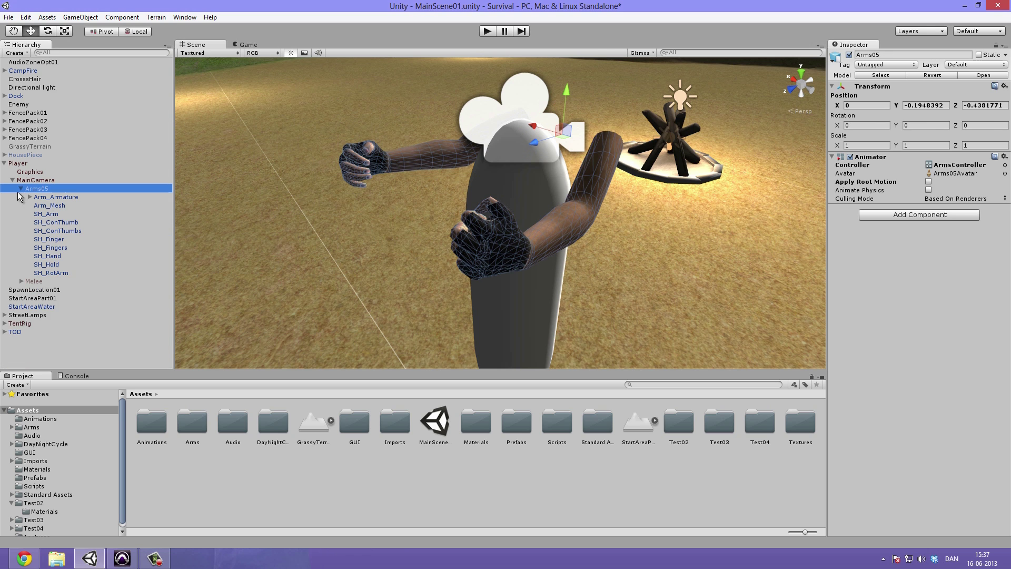
left_click(22, 188)
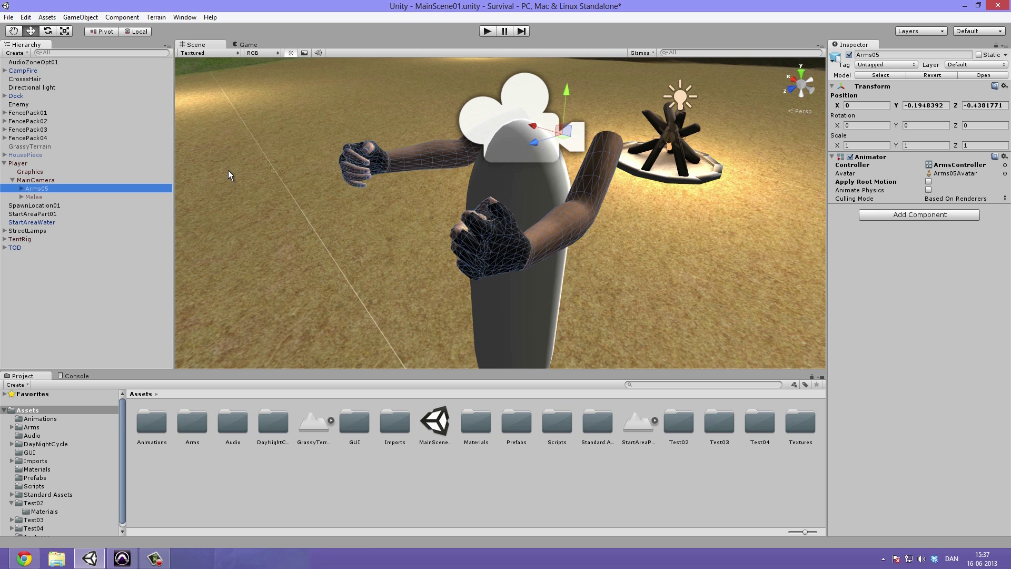
left_click(19, 180)
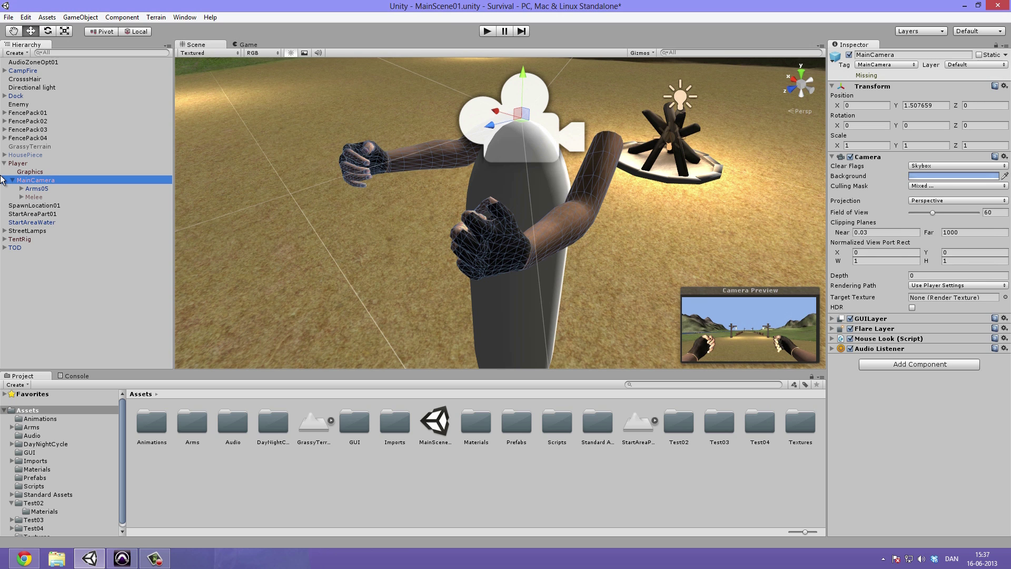
Step: Create a new camera named DrawAlways and make it a child of MainCamera
left_click(29, 163)
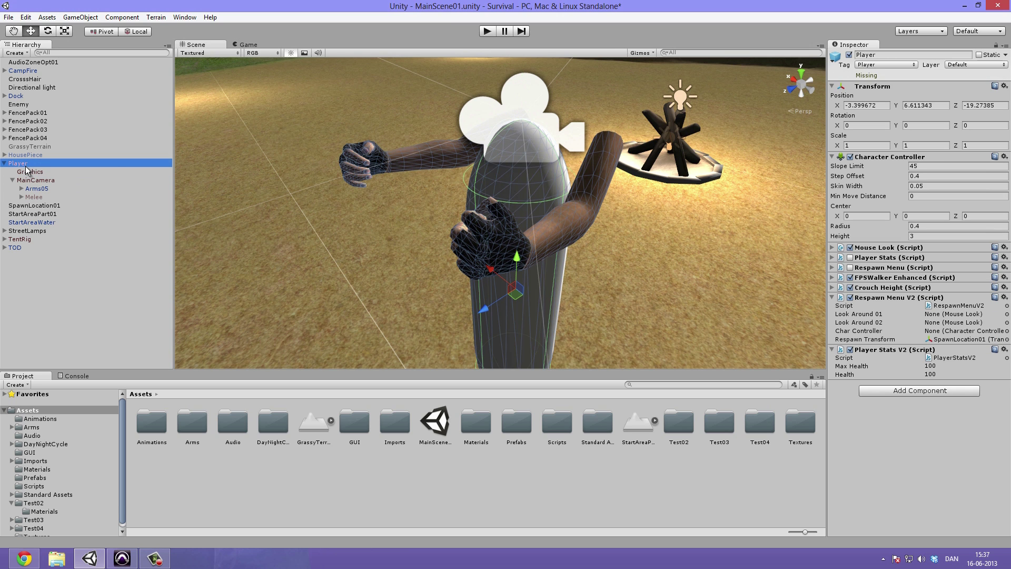
left_click(80, 17)
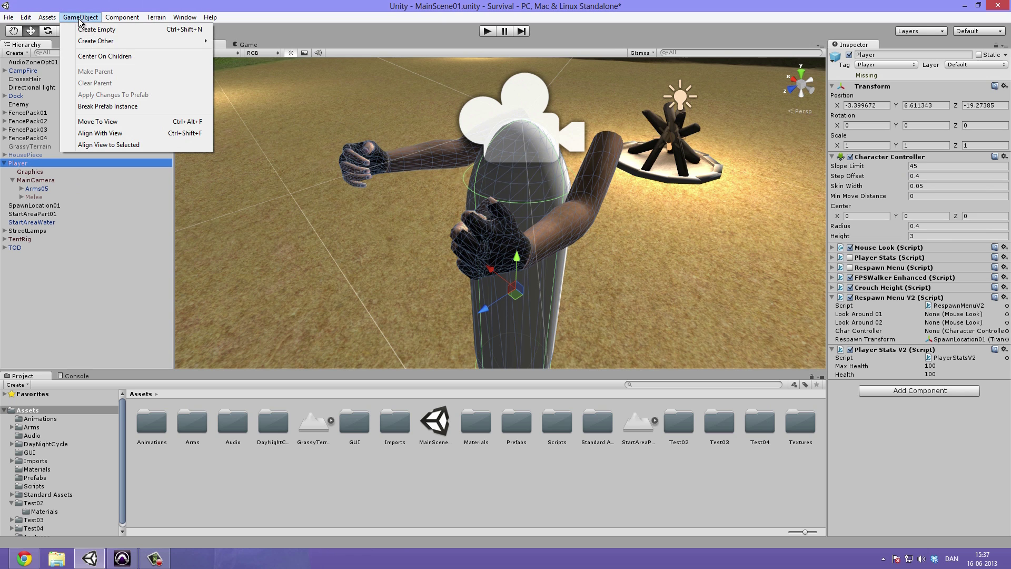
mouse_move(97, 43)
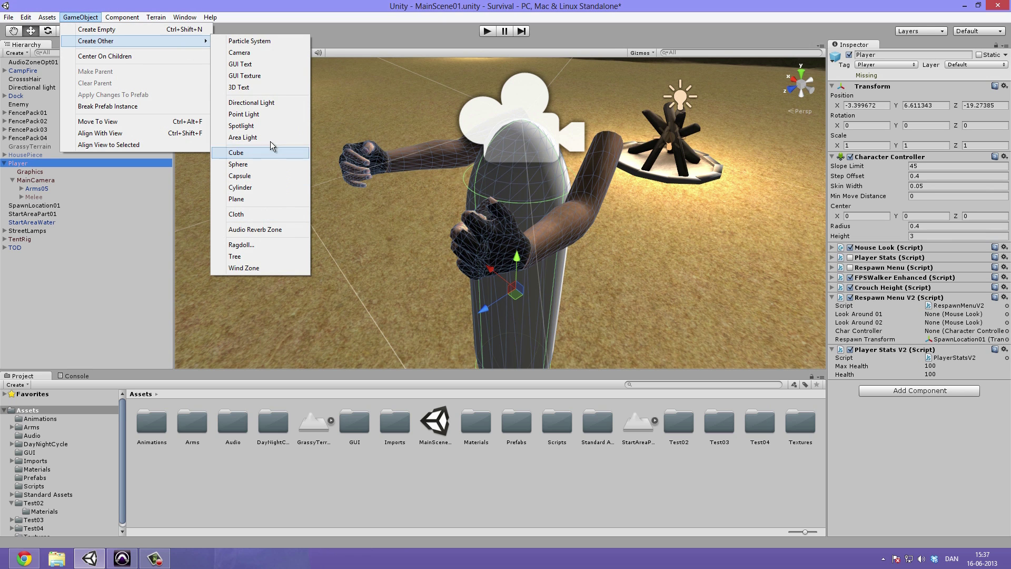
left_click(253, 52)
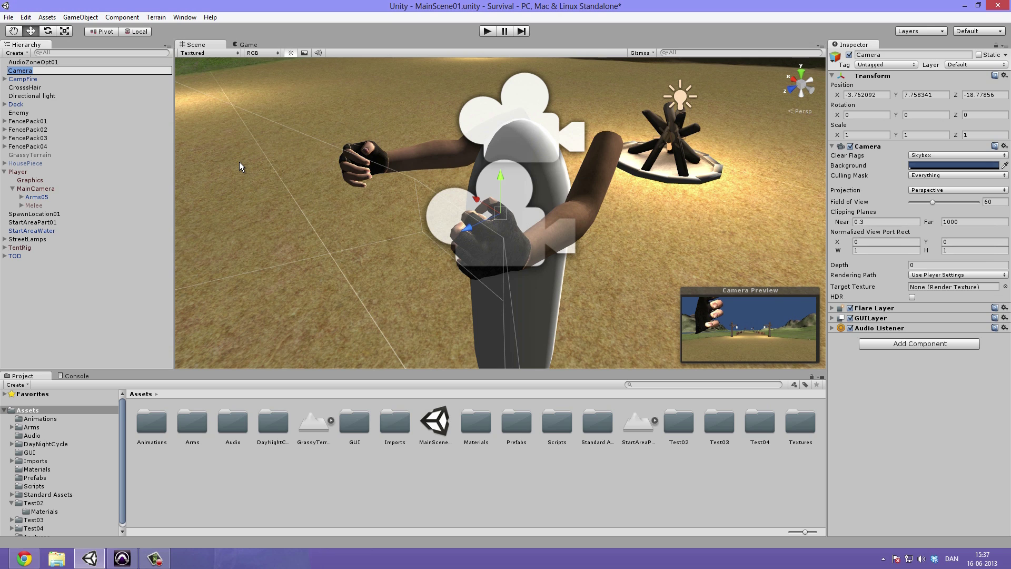
type("DrawAlways")
key("Return")
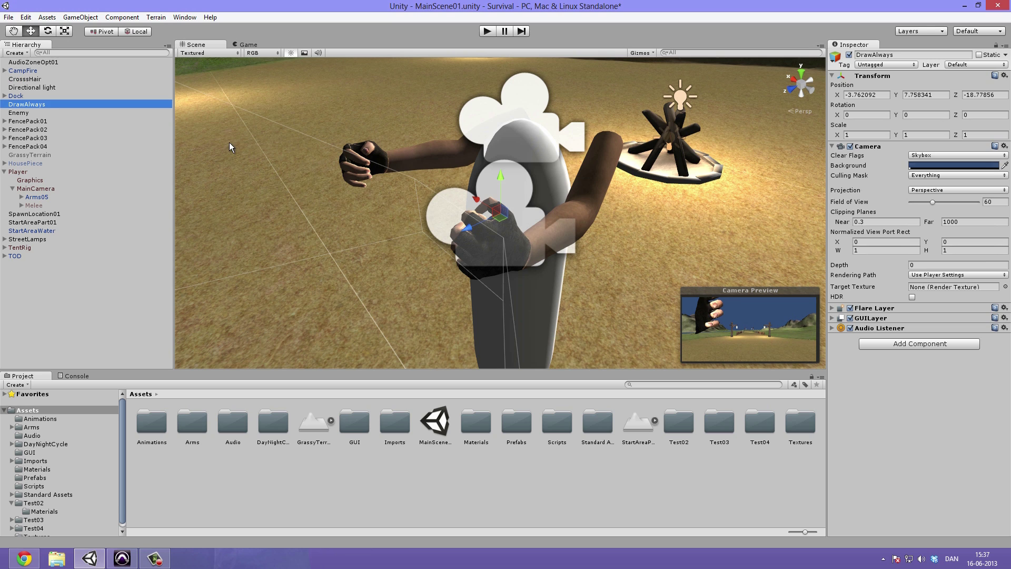
left_click_drag(32, 104, 71, 196)
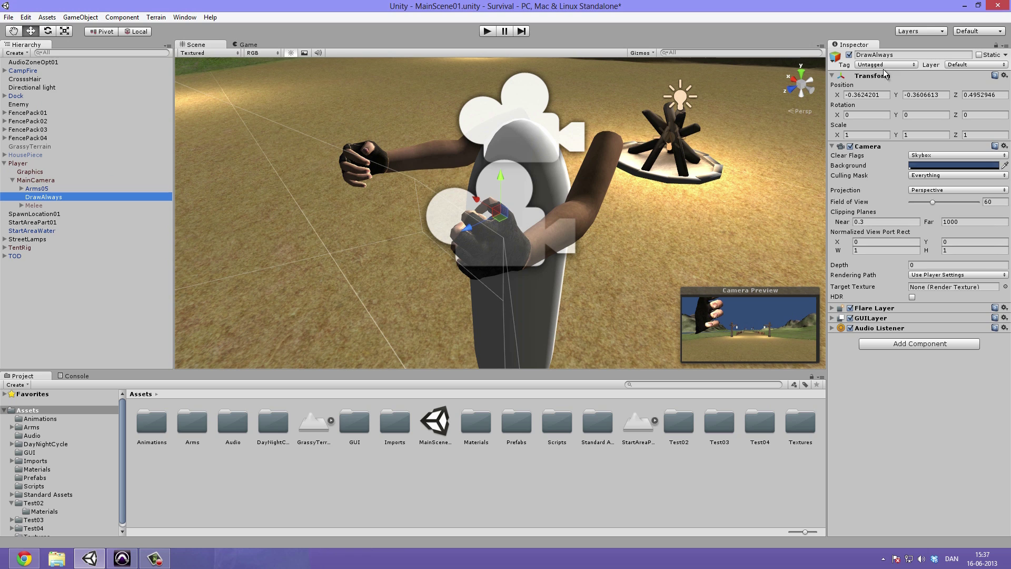
Step: Zero DrawAlways's position to 0, 0, 0 and set its Clear Flags to Depth only
left_click(881, 95)
key("BackSpace")
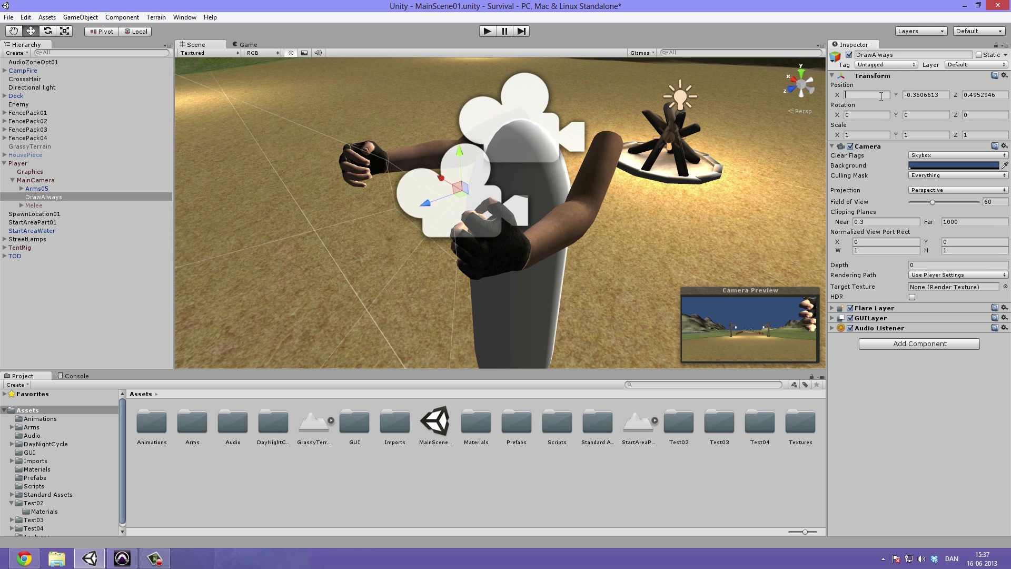
type("0")
key("Tab")
type("0")
key("Tab")
type("0")
key("Tab")
key("Tab")
key("Tab")
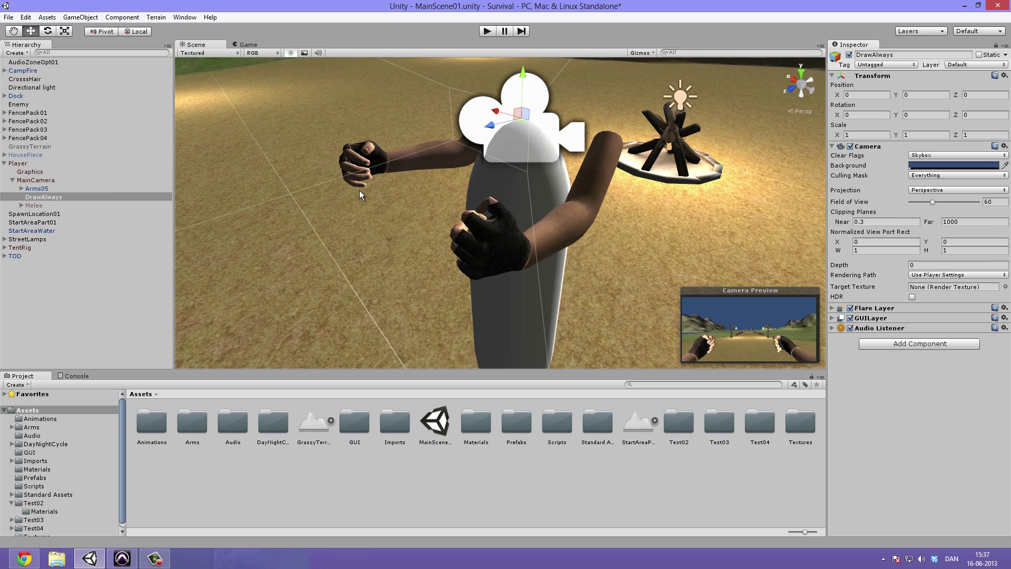
left_click(929, 155)
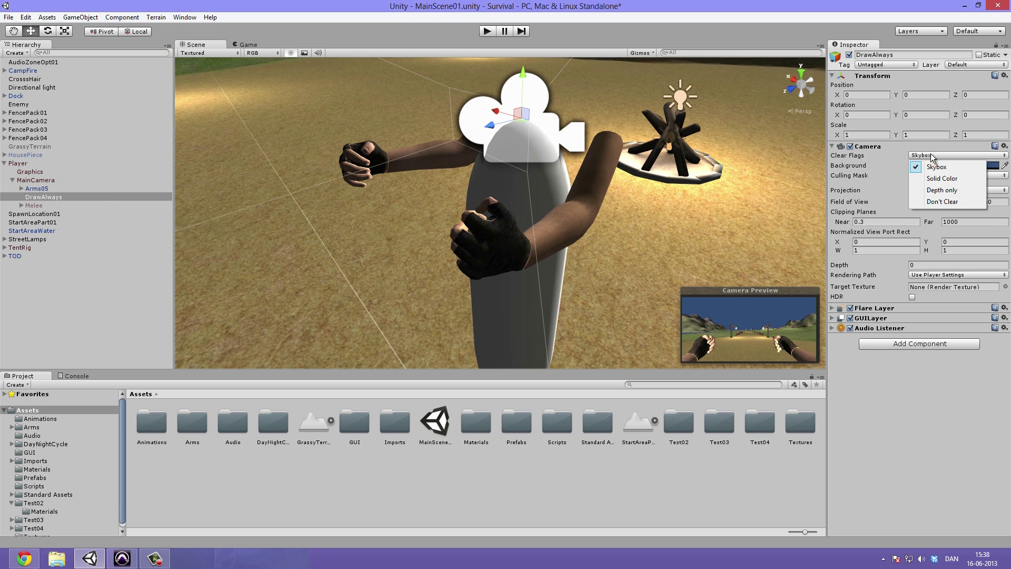
left_click(948, 188)
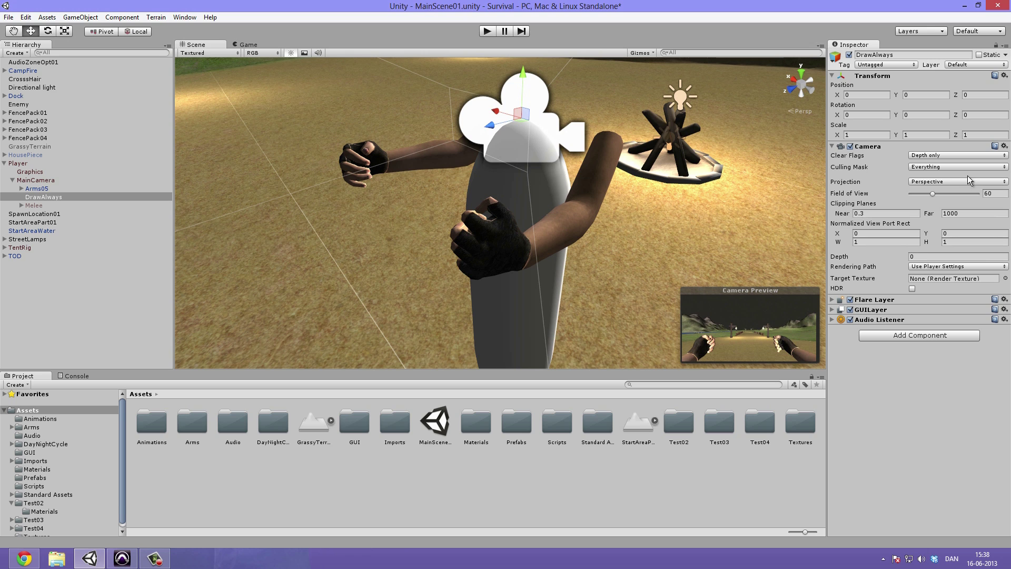
Step: Add a new layer named DrawAlways as User Layer 9
left_click(53, 190)
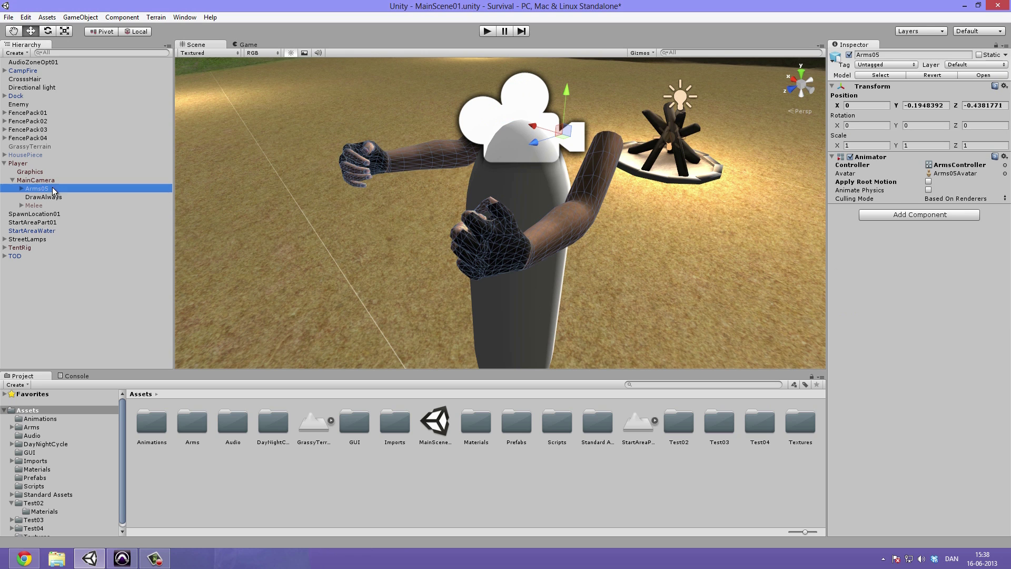
left_click(959, 65)
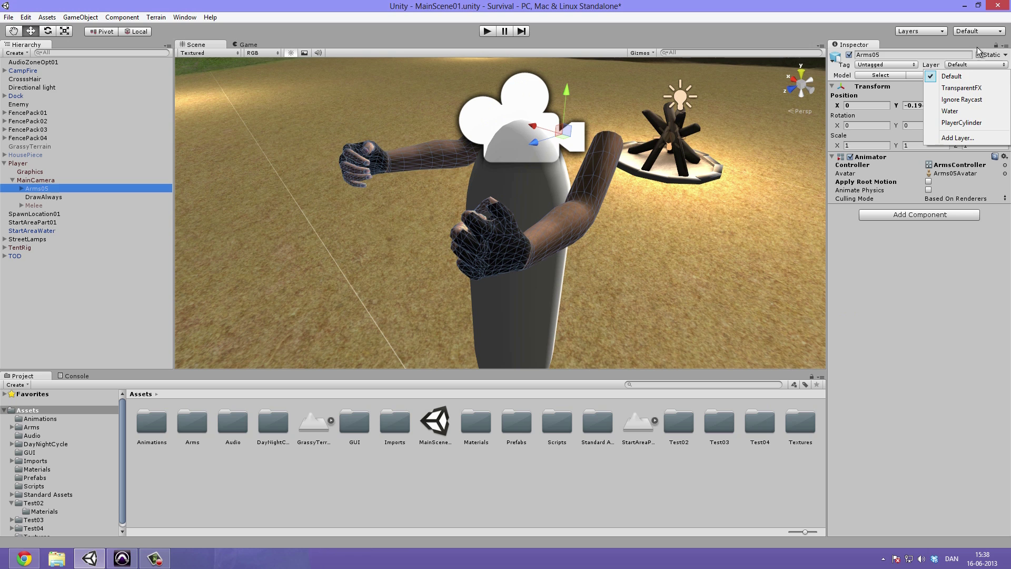
left_click(959, 139)
left_click(942, 189)
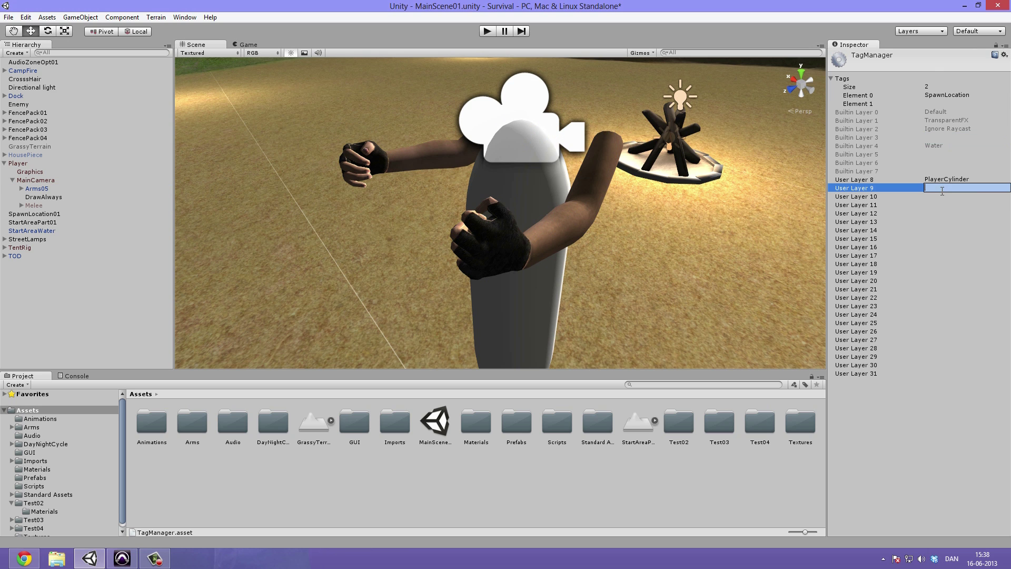
type("DrawAlways")
key("Return")
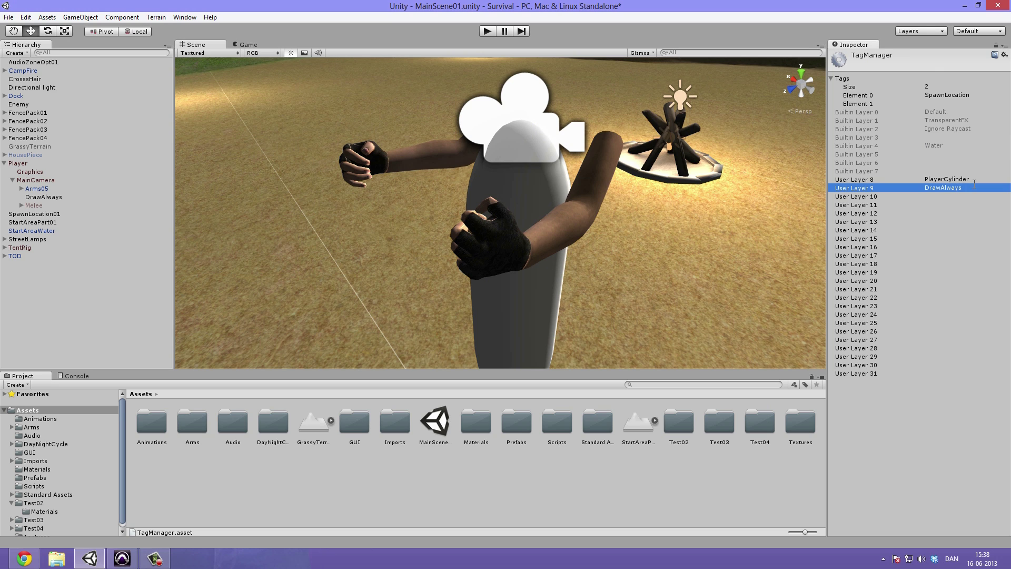
Step: Put Arms05 and all its children on the DrawAlways layer
left_click(50, 188)
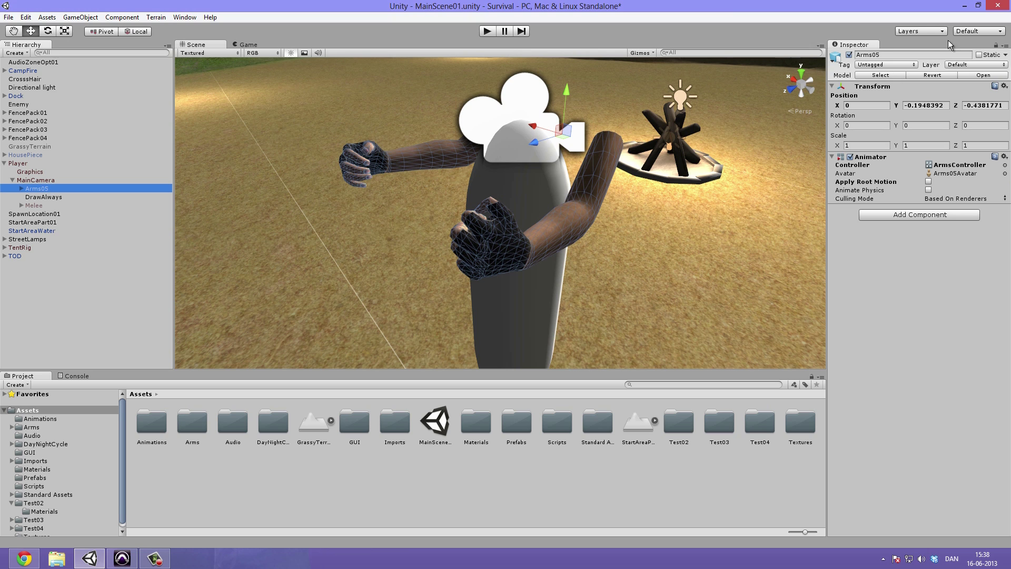
left_click(964, 64)
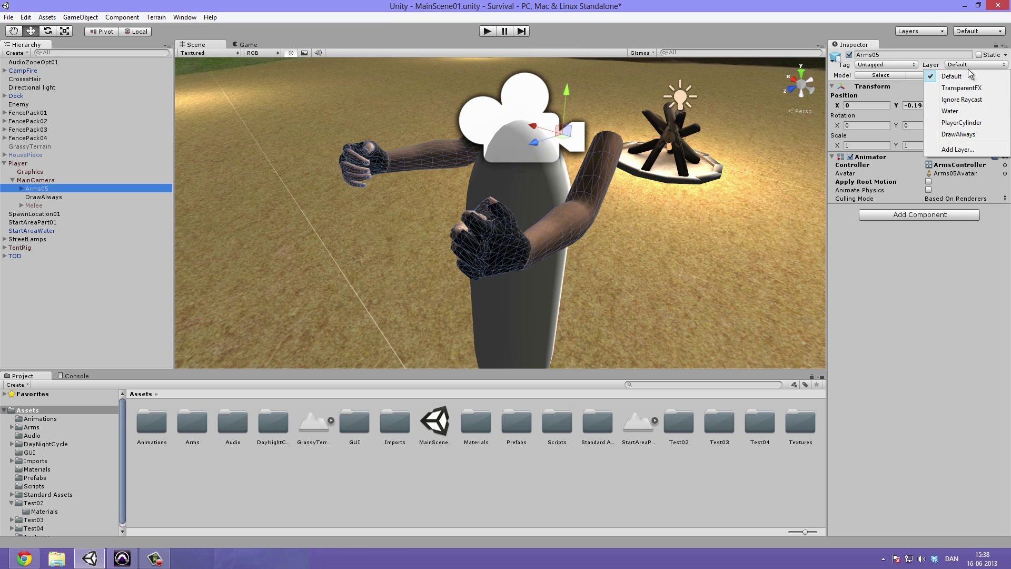
left_click(959, 134)
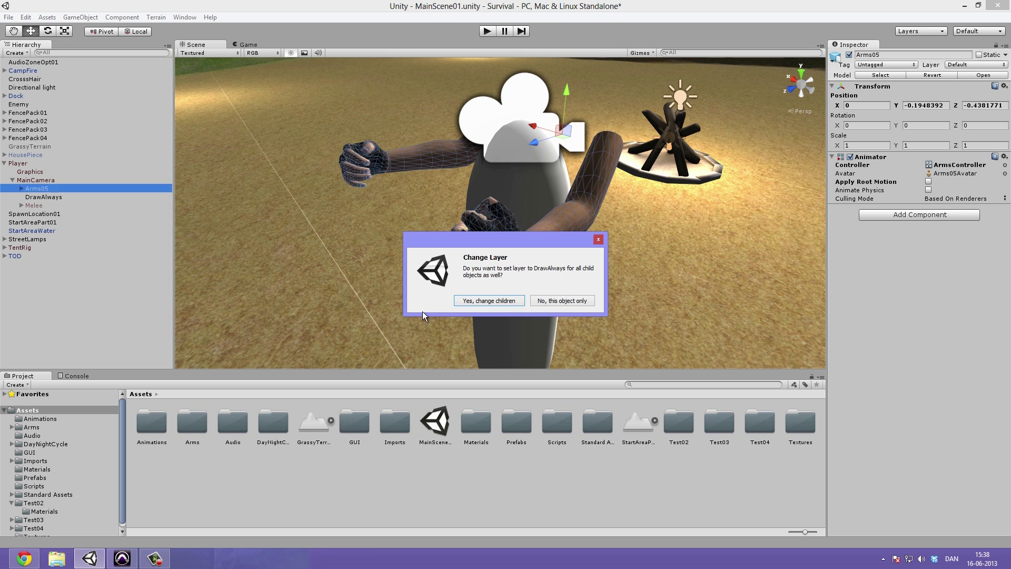
left_click(490, 299)
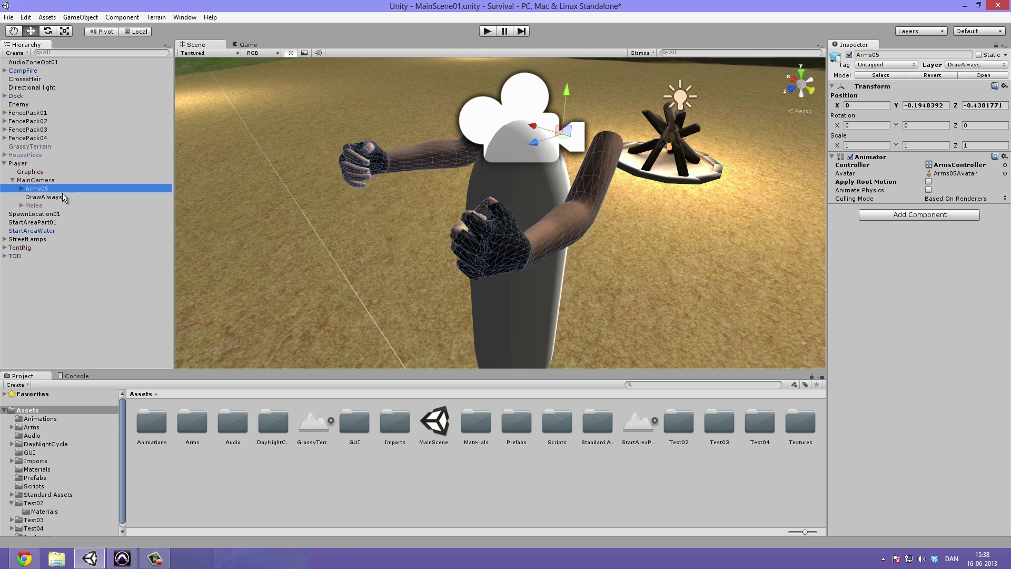
Step: Uncheck DrawAlways in MainCamera's Culling Mask
left_click(53, 180)
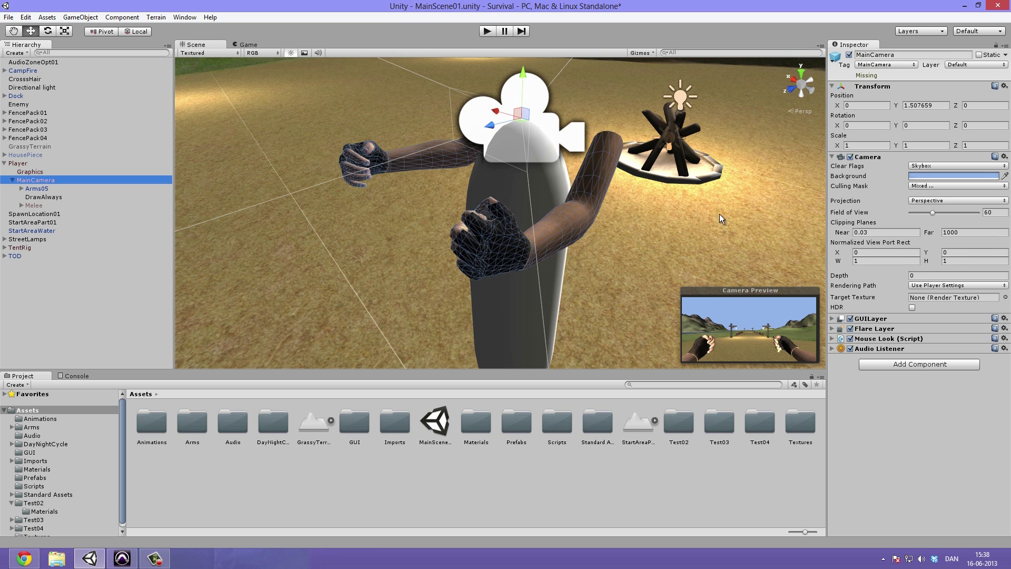
left_click(942, 187)
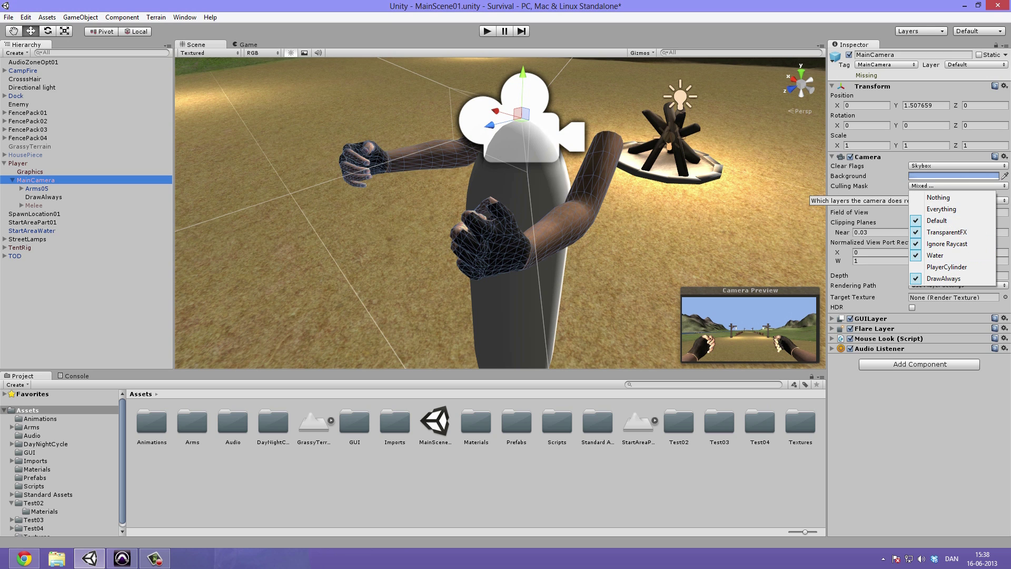
left_click(956, 279)
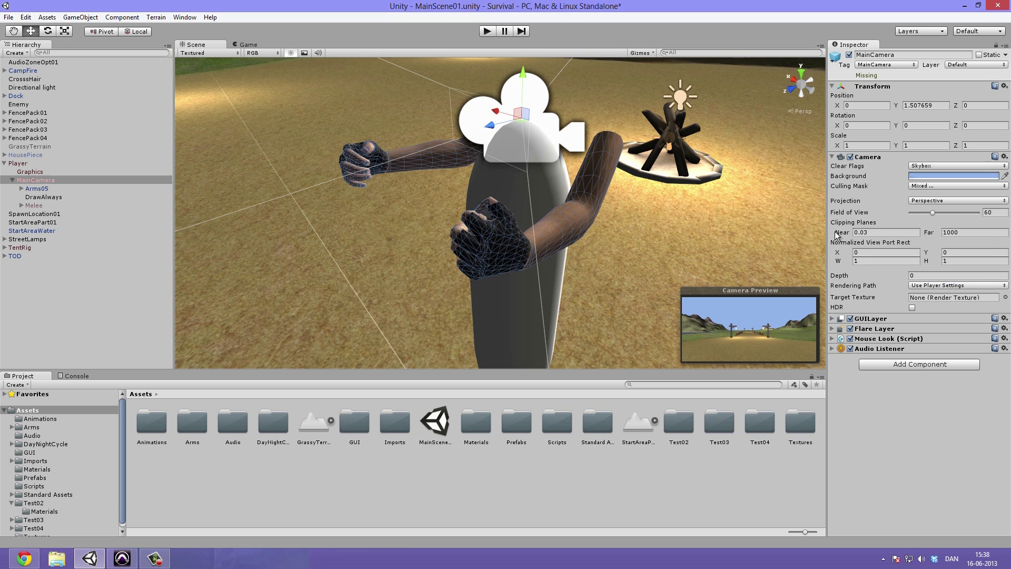
left_click(49, 197)
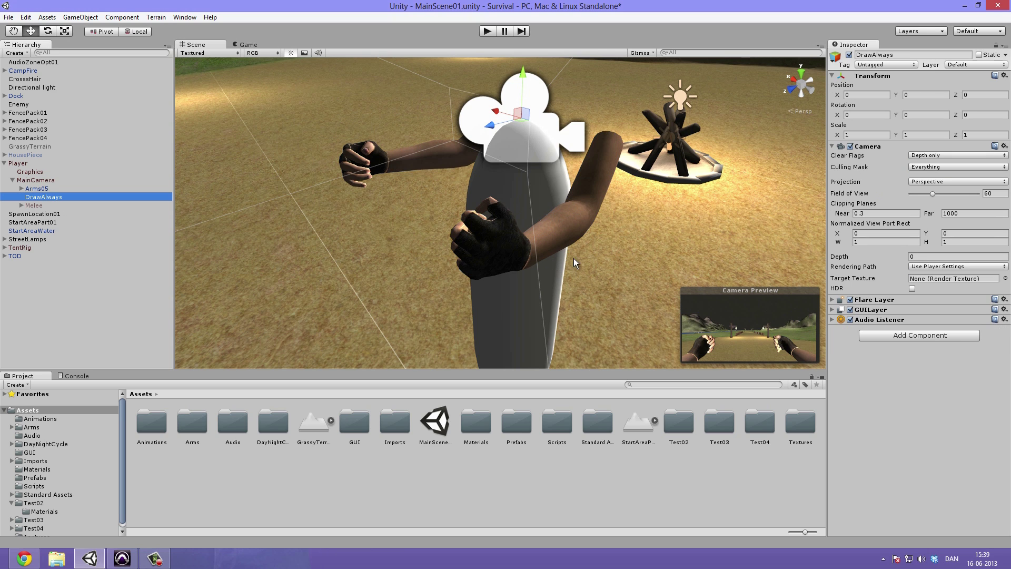
left_click(36, 180)
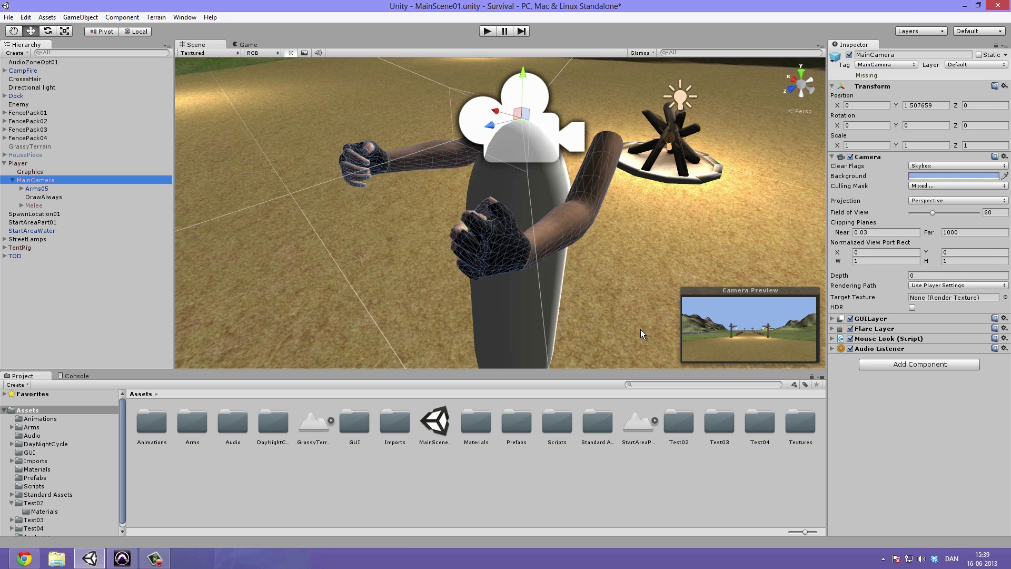
Step: Switch to the Game view and run a brief play-mode test, then stop
left_click(258, 46)
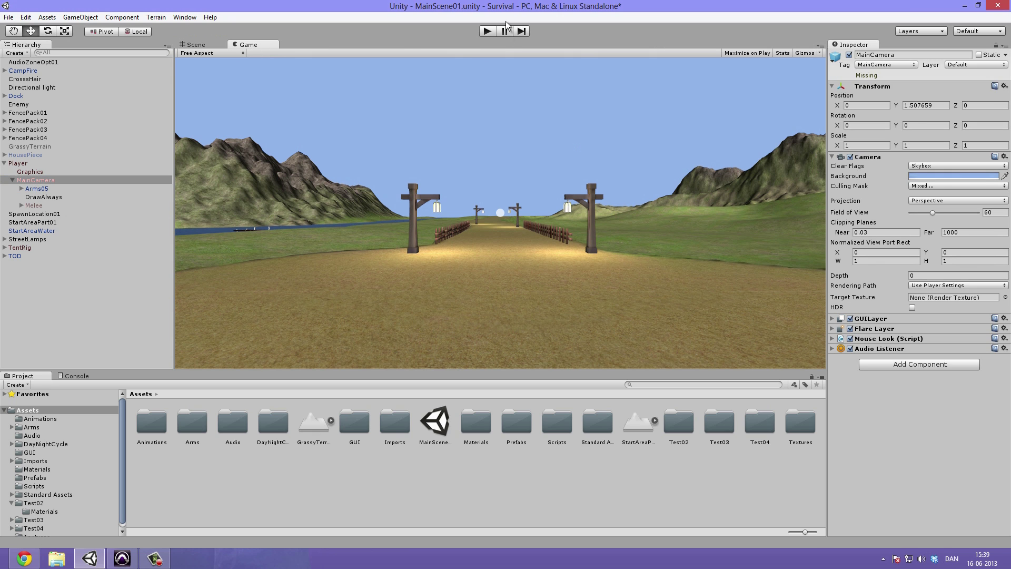
left_click(487, 31)
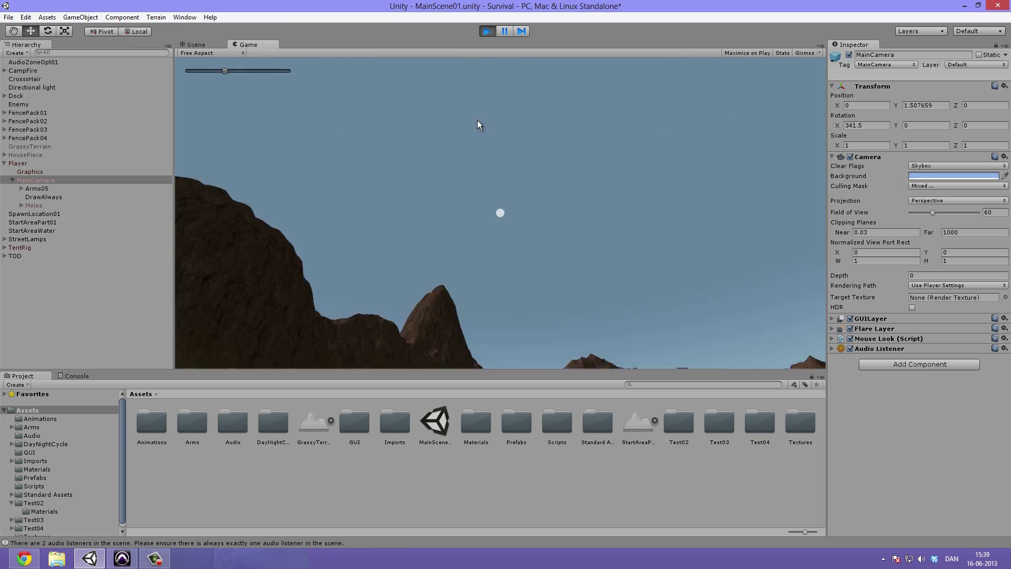
left_click(487, 31)
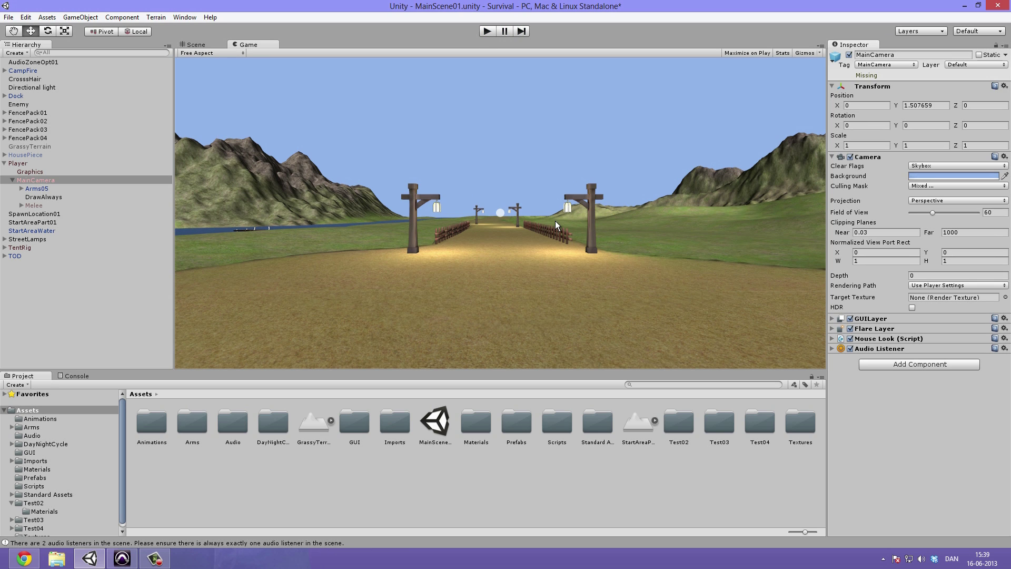
left_click(51, 189)
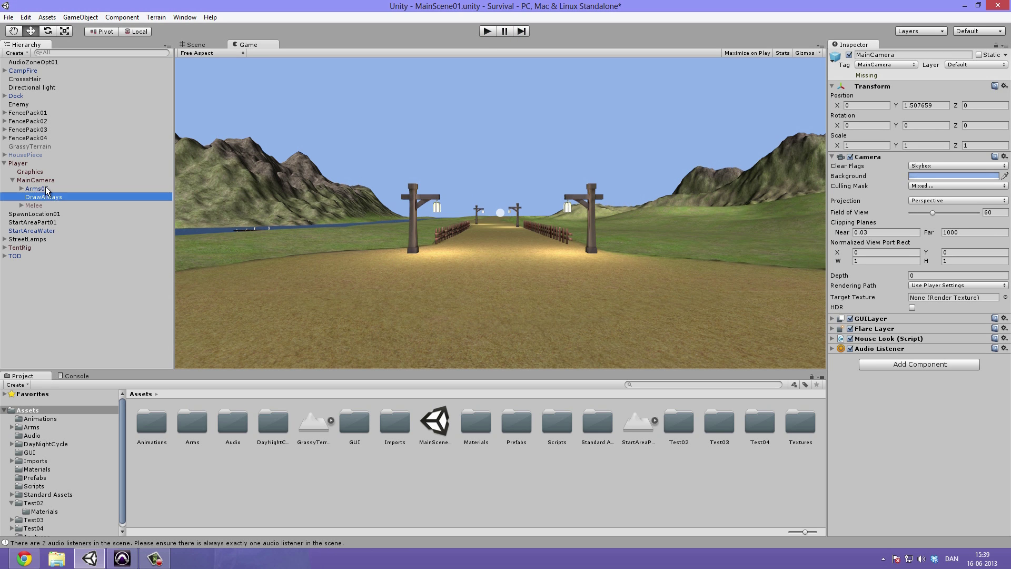
Step: Select DrawAlways, return to the Scene view and frame the camera with F
left_click(52, 197)
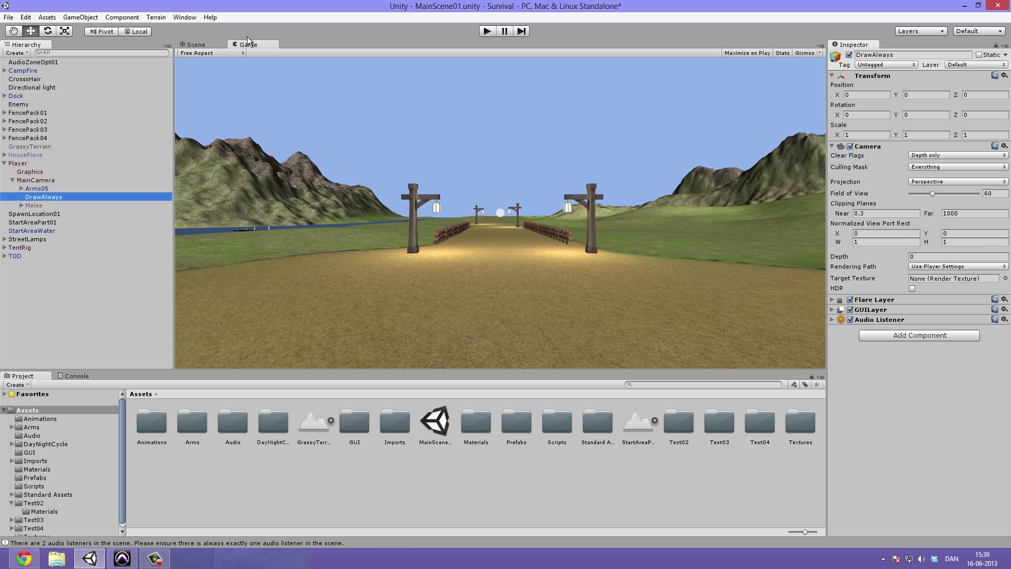
left_click(204, 45)
key("f")
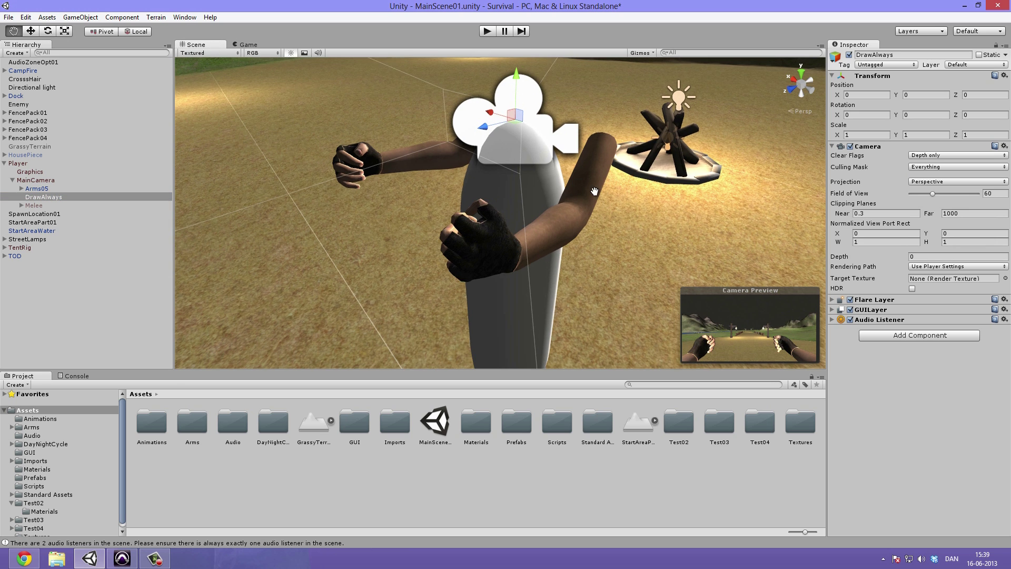
left_click(47, 197)
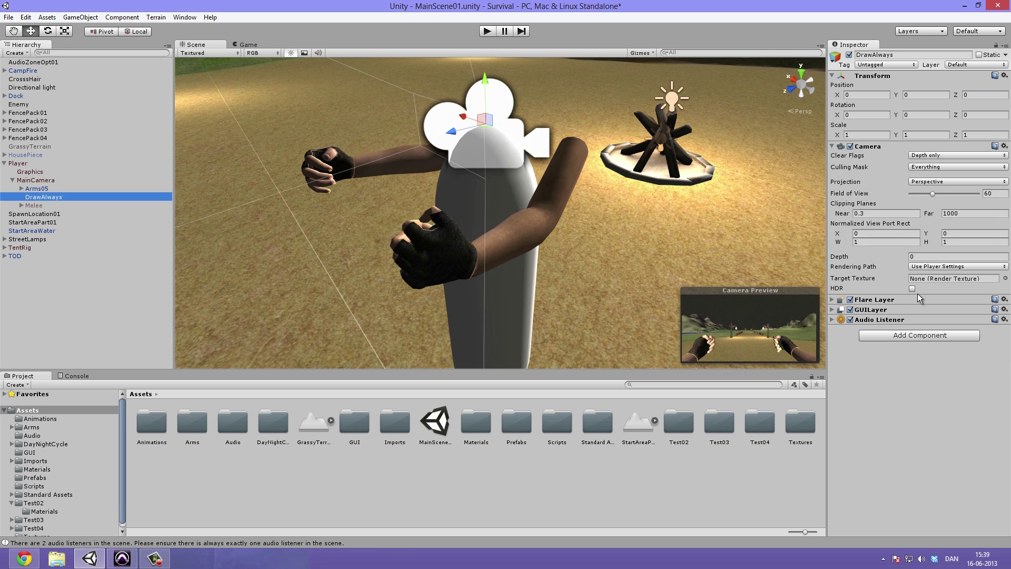
Step: Remove the Flare Layer, GUILayer and Audio Listener components from the DrawAlways camera
right_click(877, 302)
left_click(877, 314)
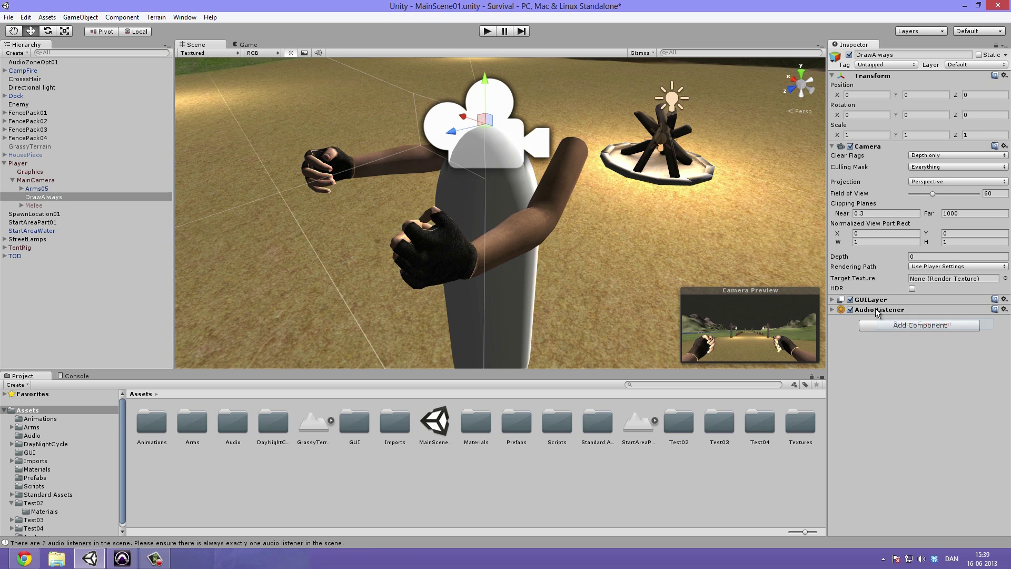
right_click(868, 302)
left_click(890, 320)
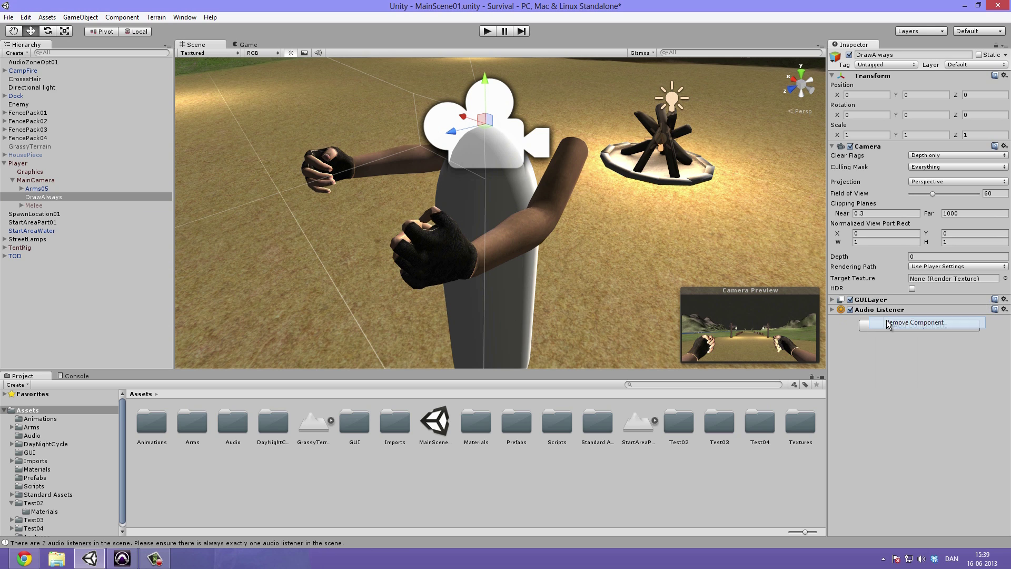
right_click(874, 300)
left_click(895, 319)
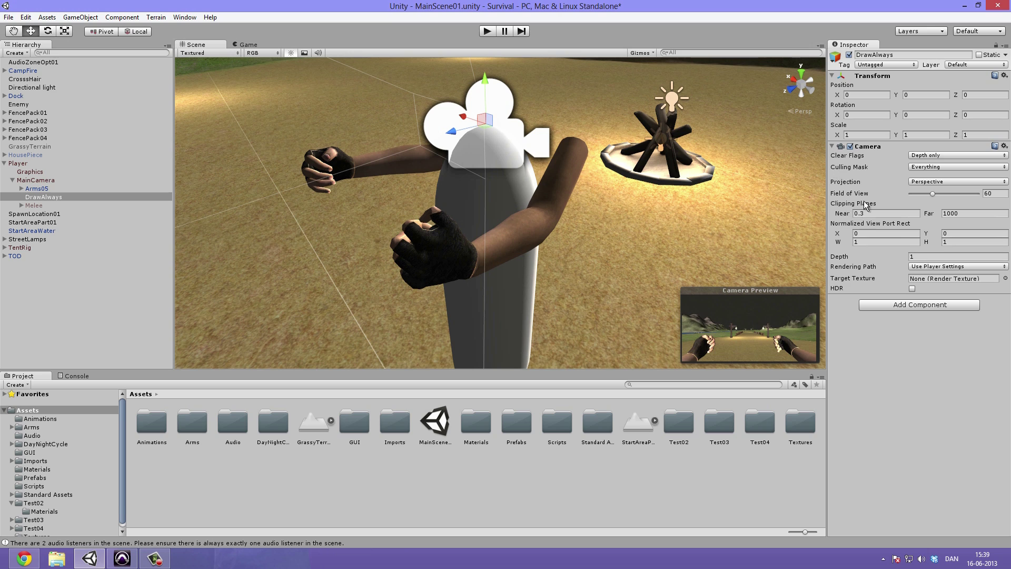
Step: Set DrawAlways's Culling Mask to only the DrawAlways layer, then select MainCamera
left_click(936, 168)
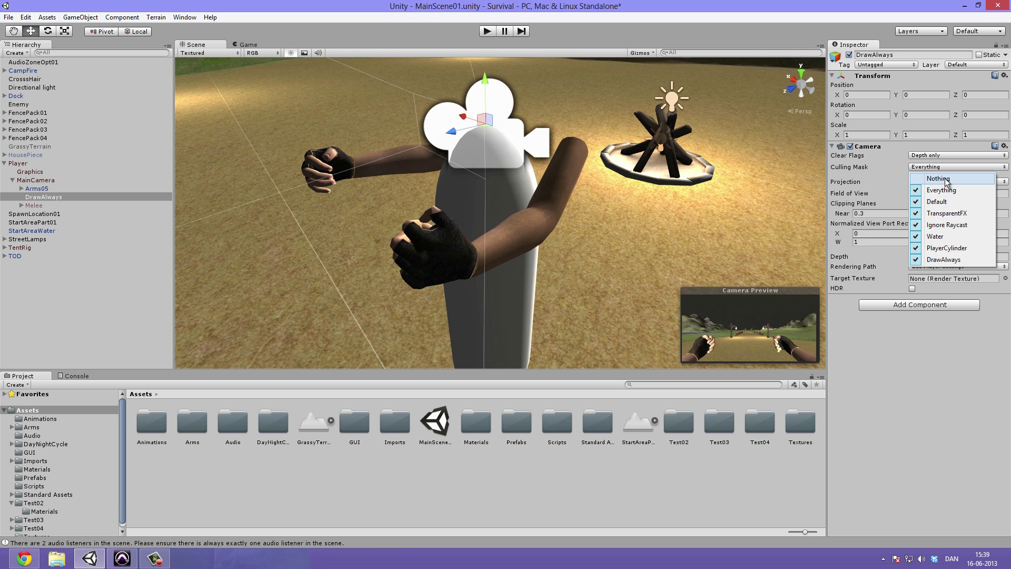
left_click(938, 178)
left_click(941, 167)
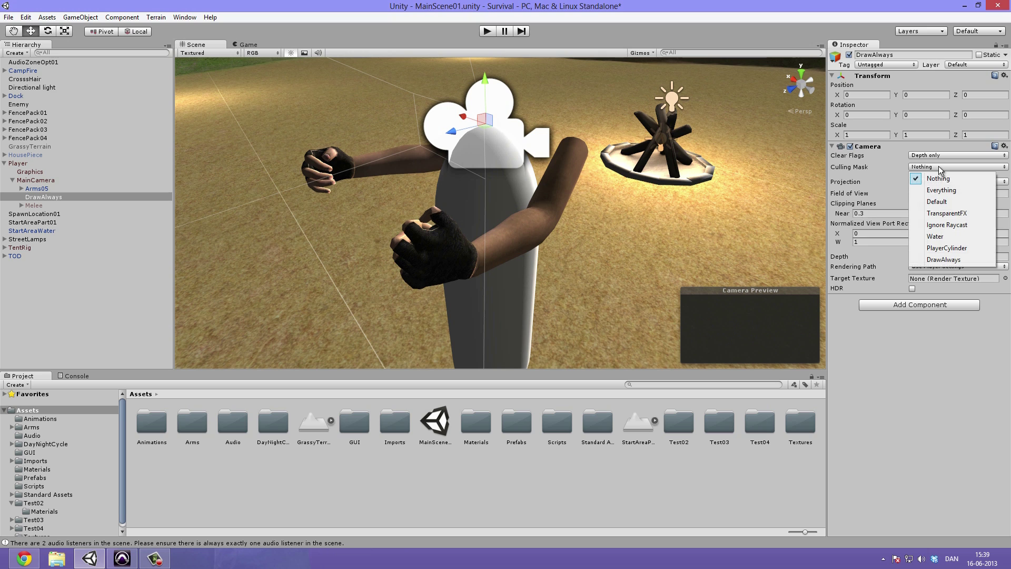
left_click(951, 259)
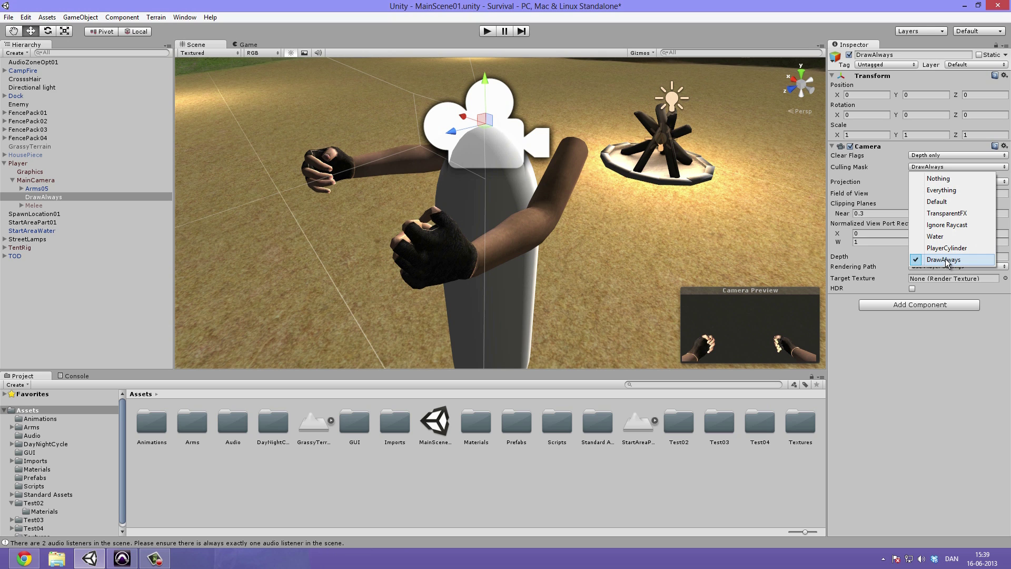
left_click(941, 409)
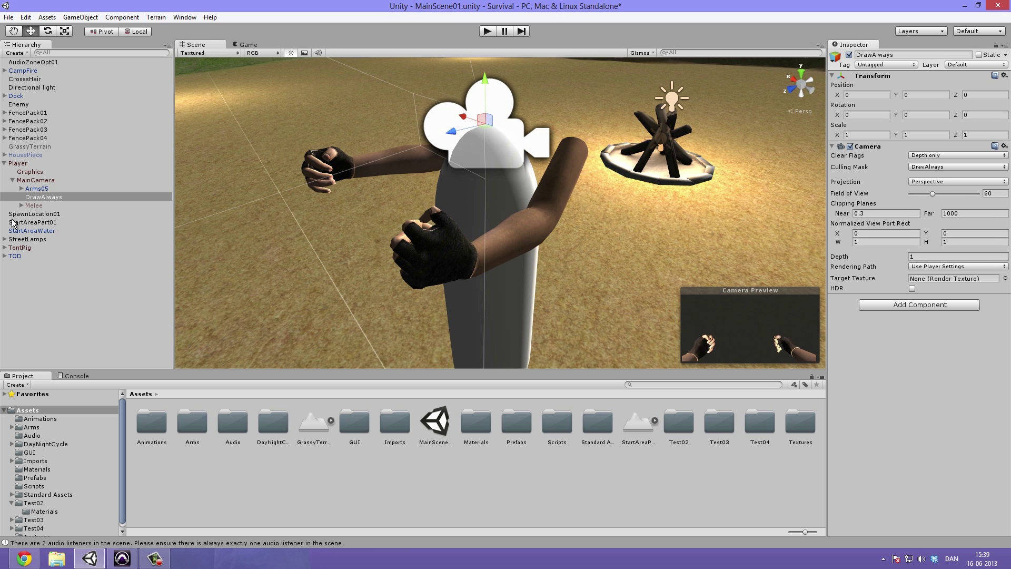
left_click(48, 180)
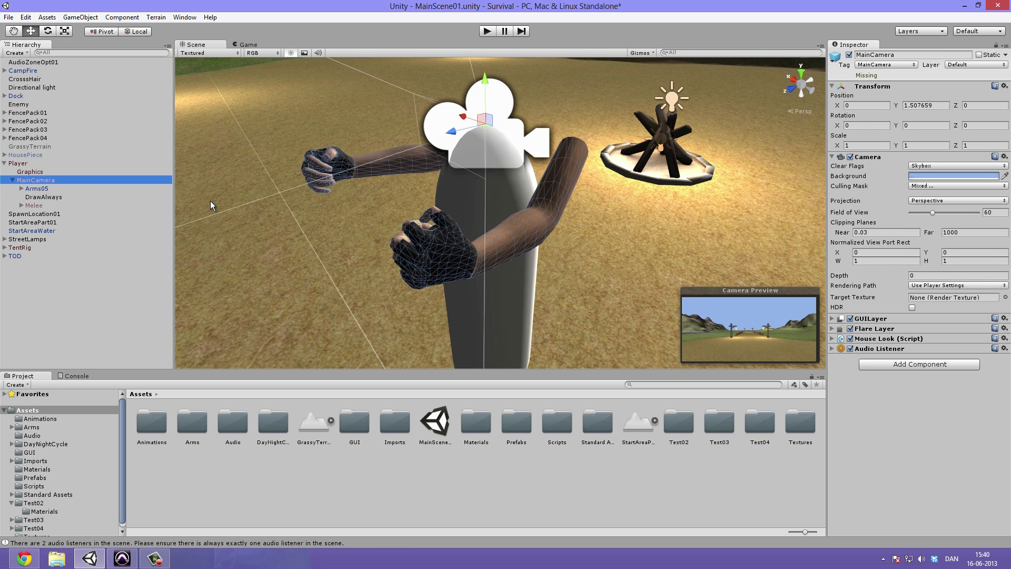
left_click(487, 32)
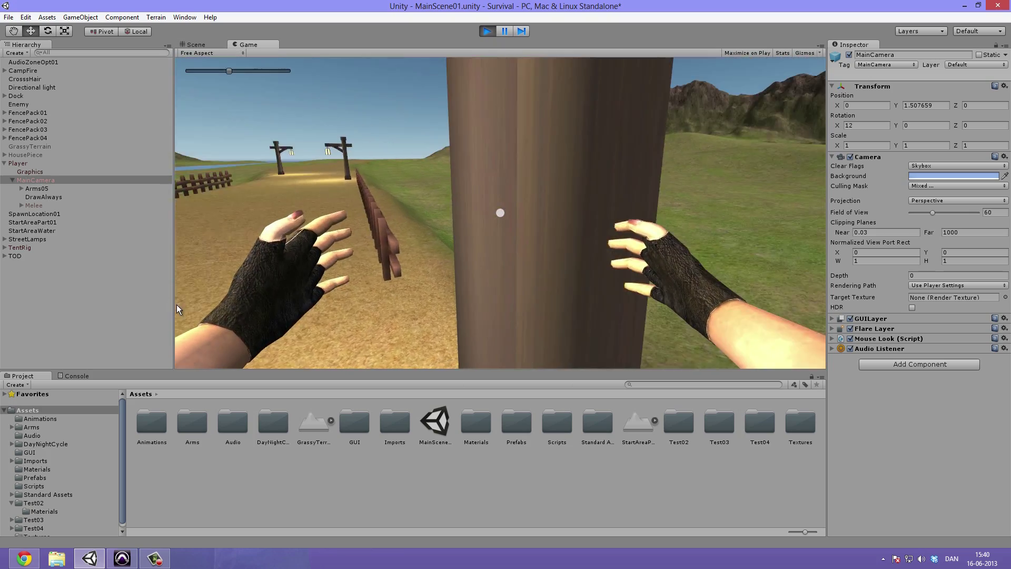
key("w")
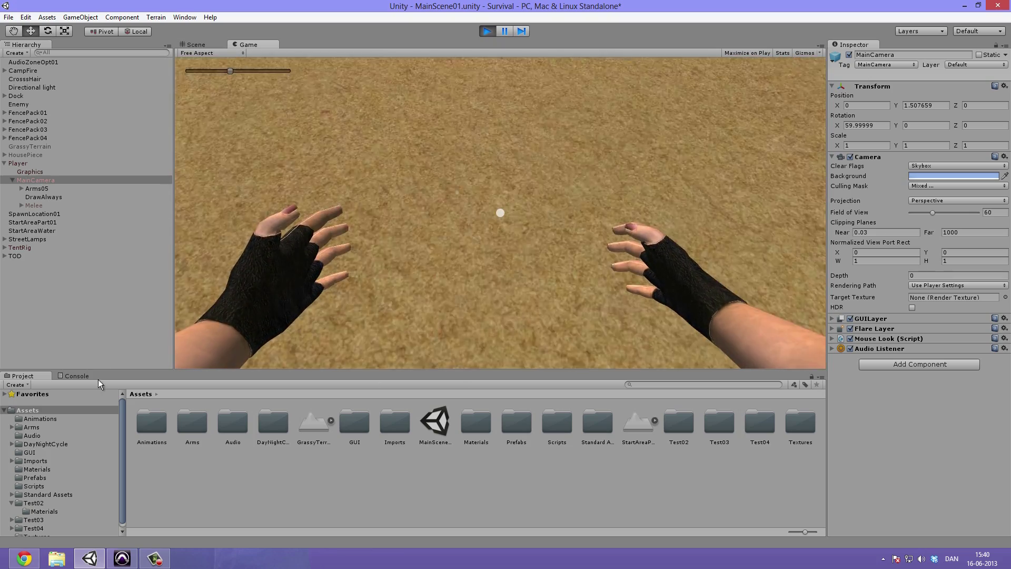
key("w")
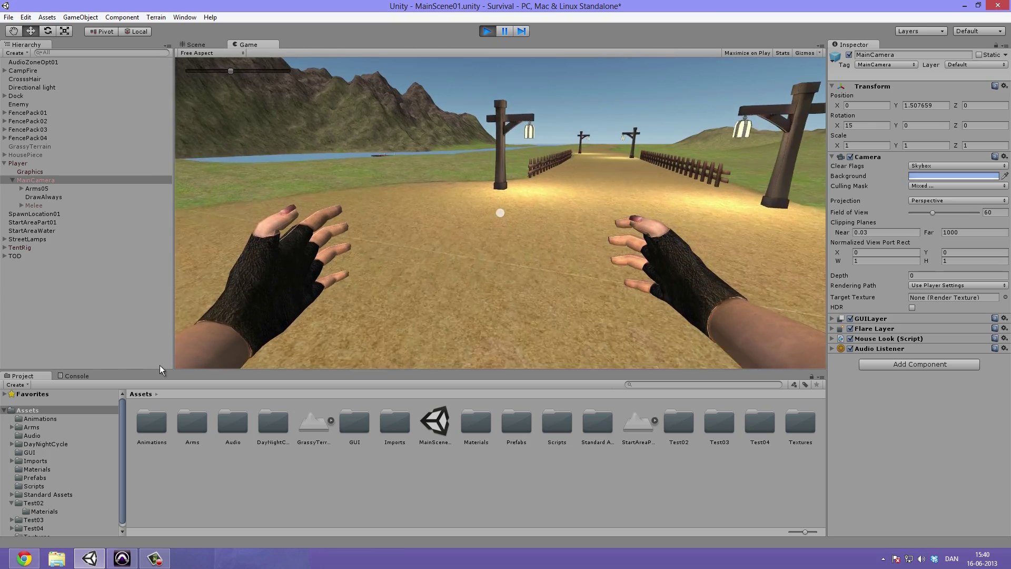
key("w")
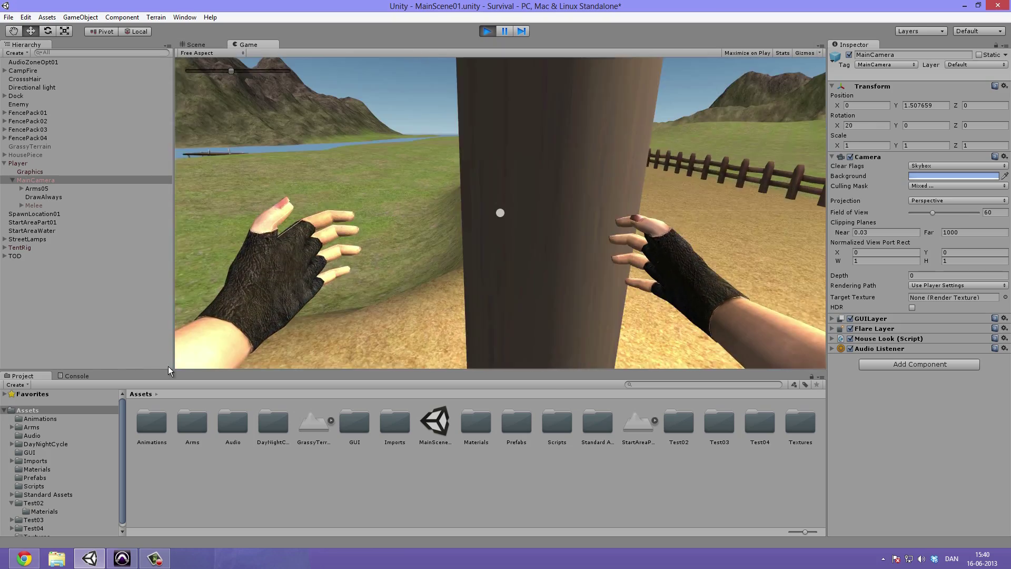
key("s")
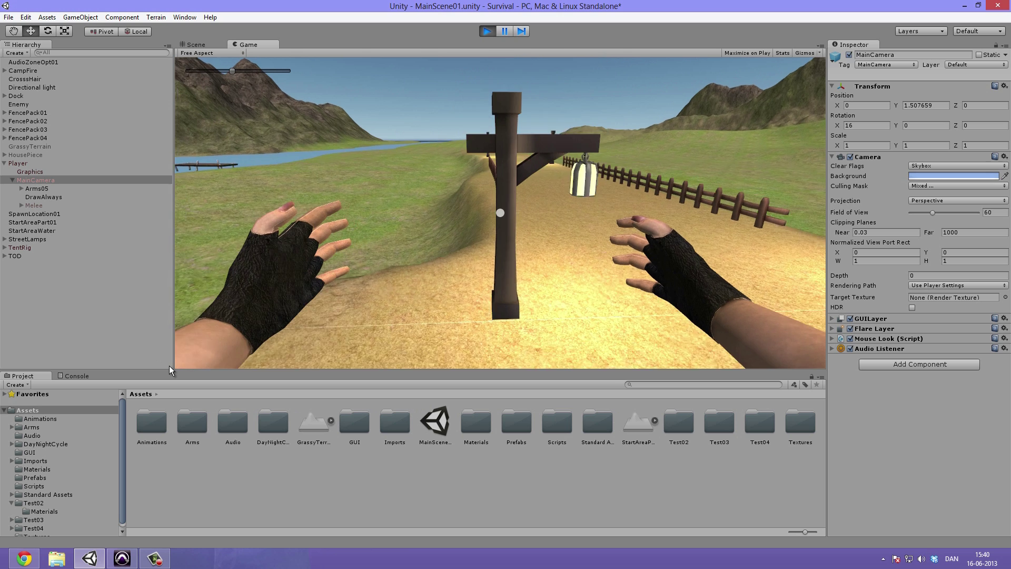
key("ctrl+p")
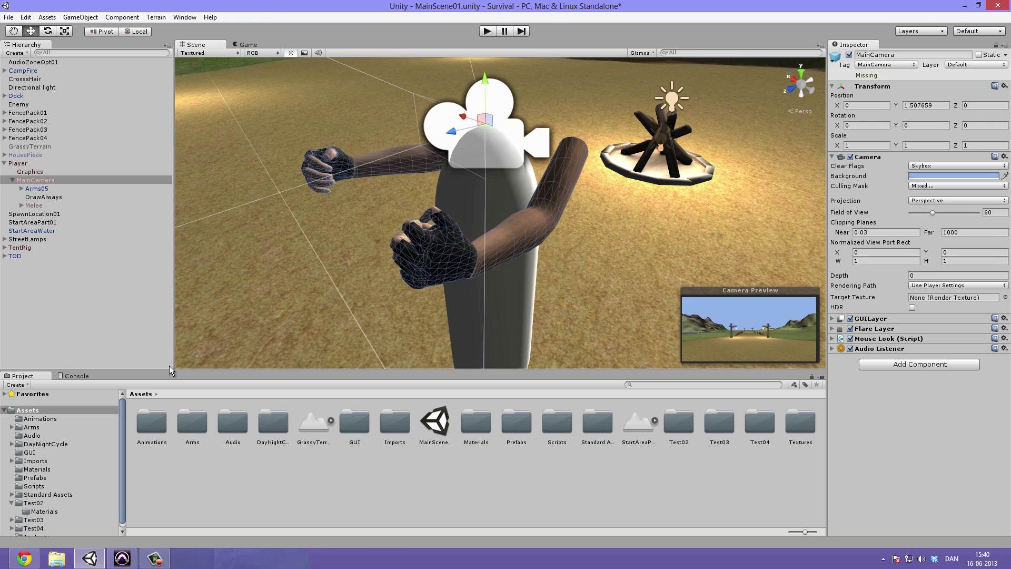
Step: Enable DrawAlways in MainCamera's Culling Mask and play-test by walking toward the lamp post
left_click(13, 192)
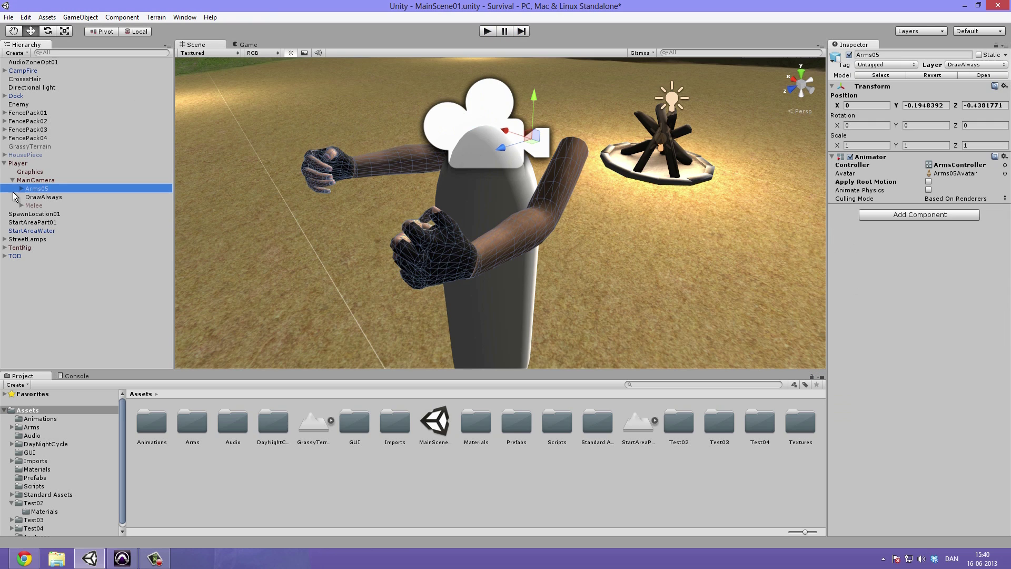
left_click(48, 197)
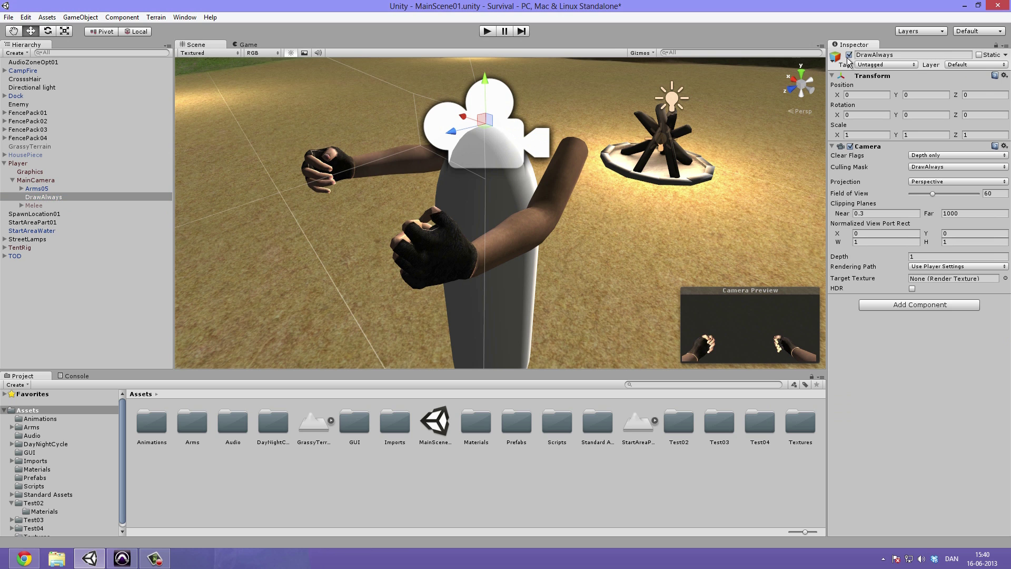
left_click(39, 181)
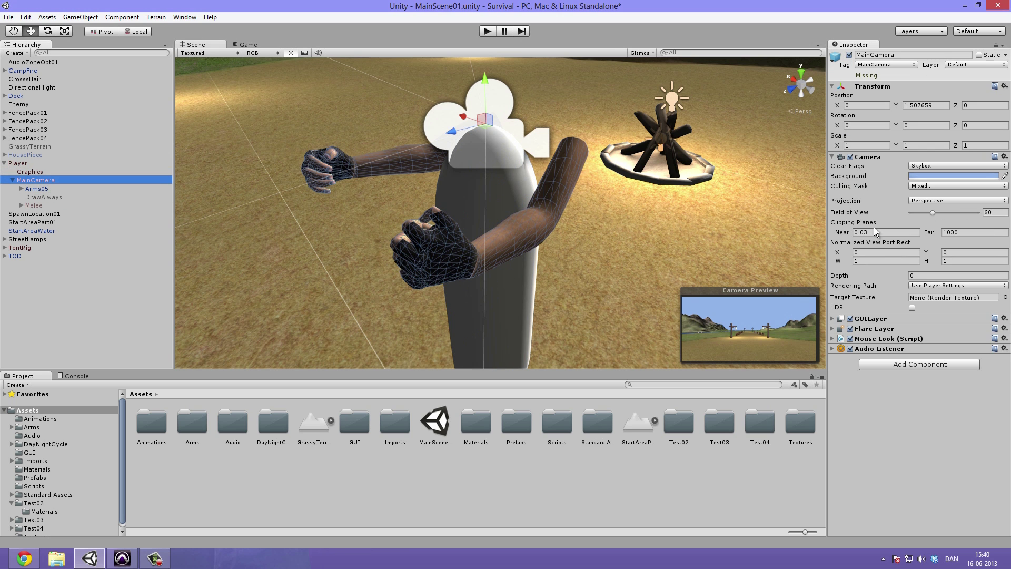
left_click(939, 185)
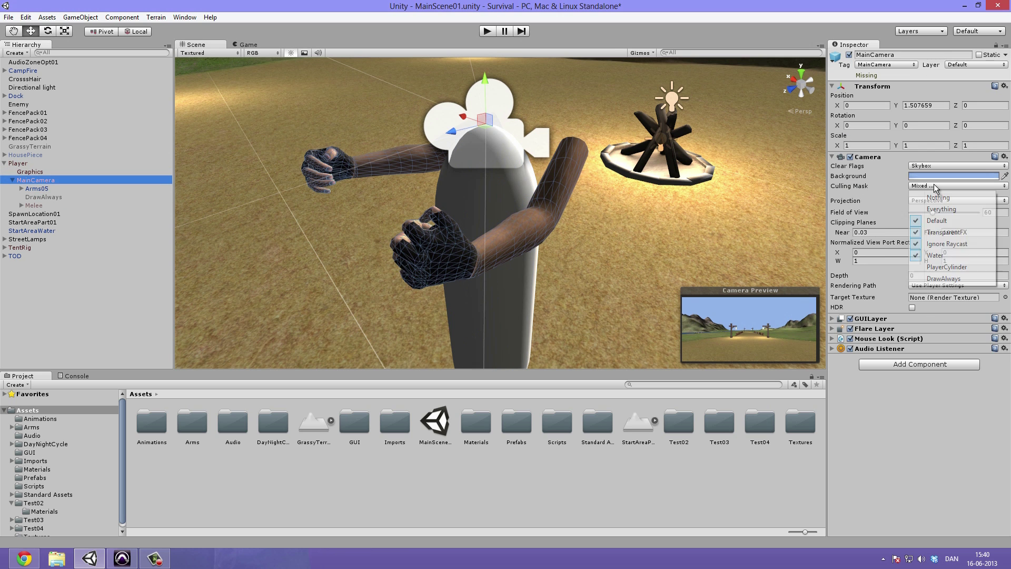
left_click(943, 279)
left_click(488, 31)
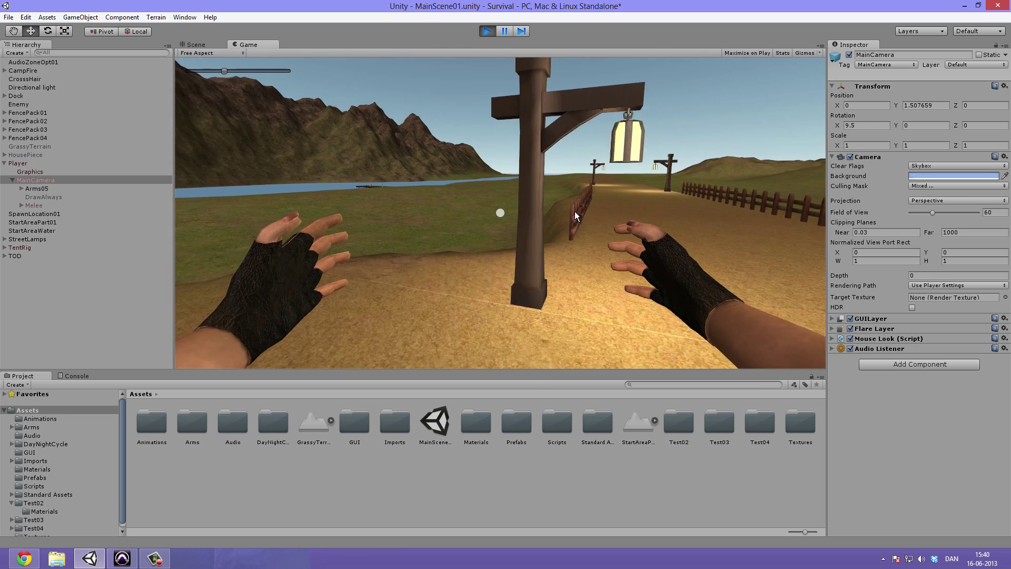
key("w")
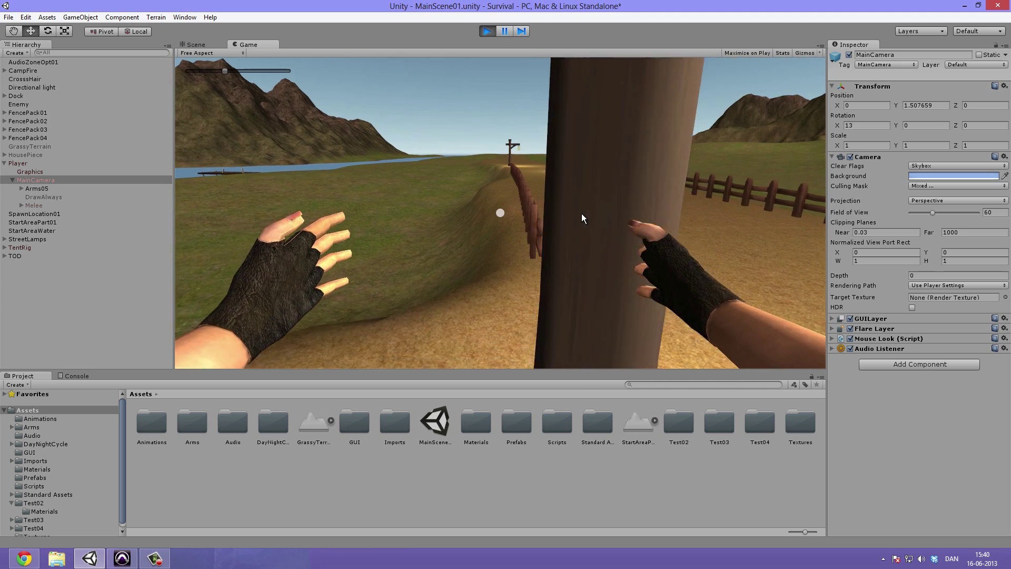
key("s")
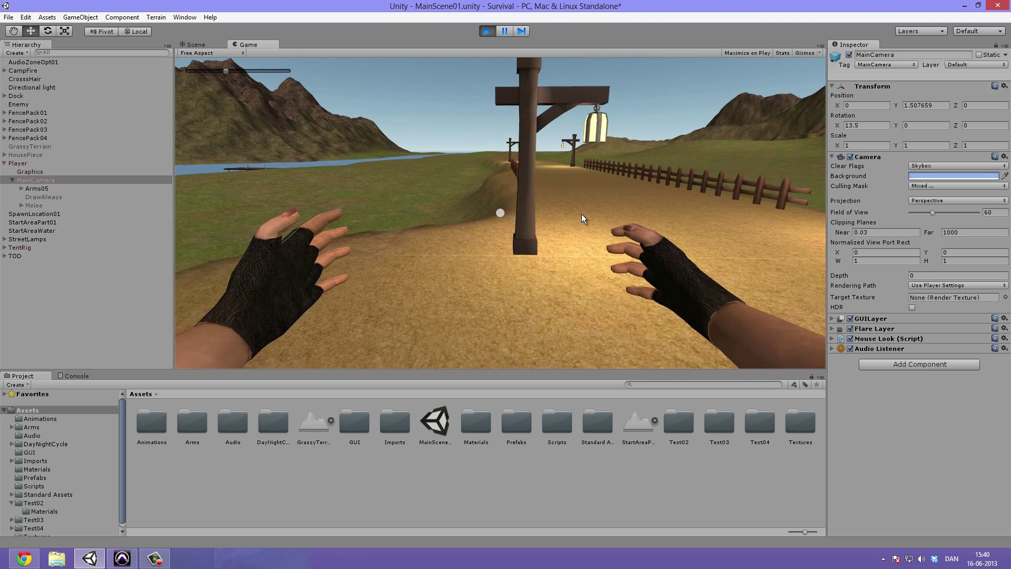
key("ctrl+p")
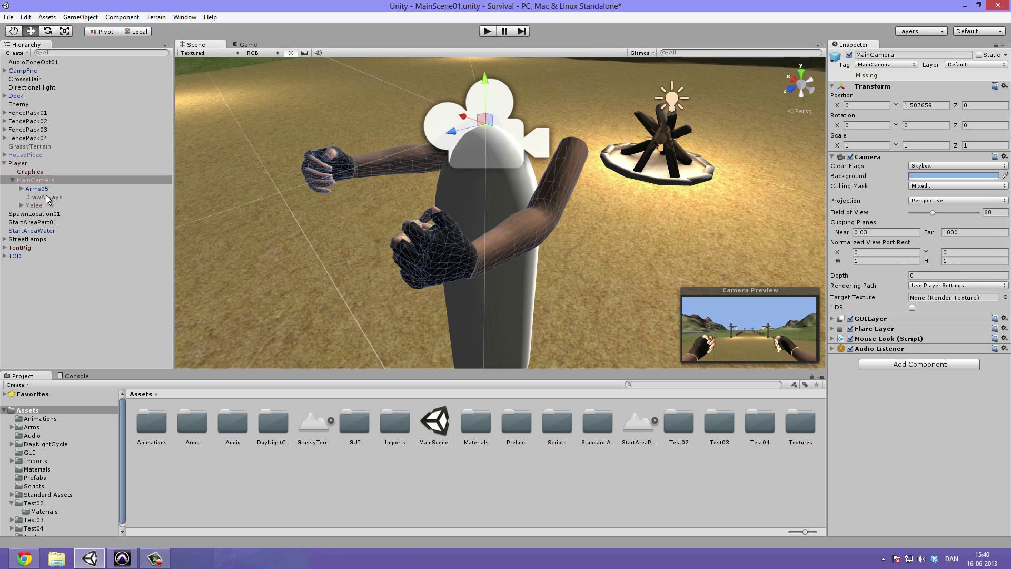
Step: Uncheck DrawAlways in MainCamera's Culling Mask again
left_click(46, 197)
left_click(79, 180)
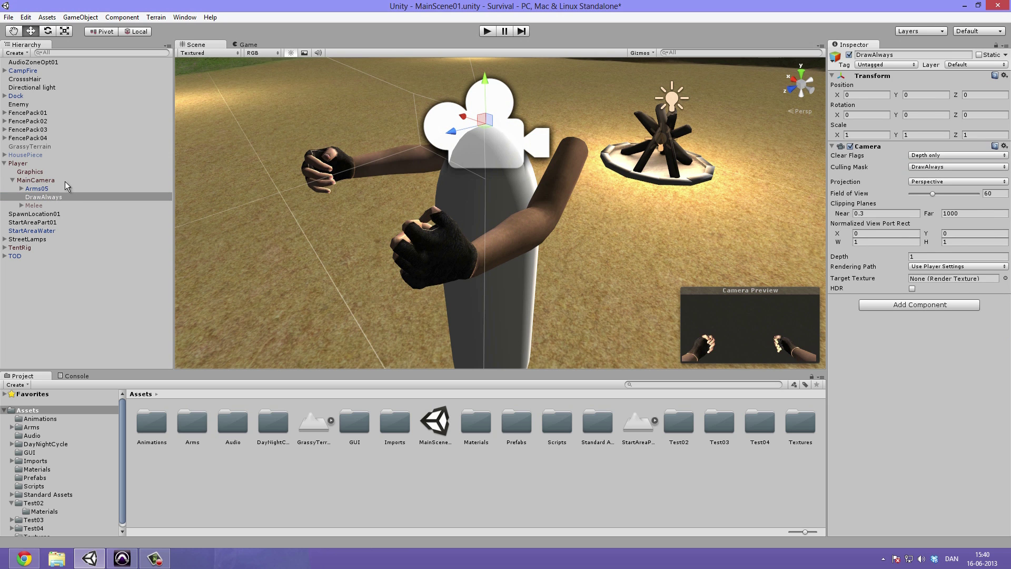
left_click(948, 185)
left_click(952, 266)
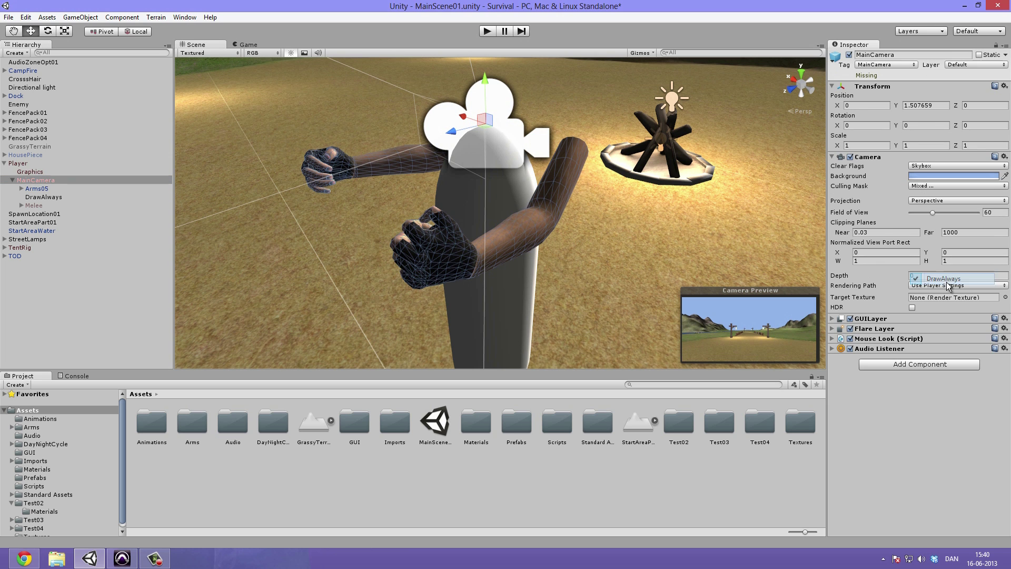
Step: Collapse MainCamera and Player in the Hierarchy and save the scene with Ctrl+S
left_click(23, 181)
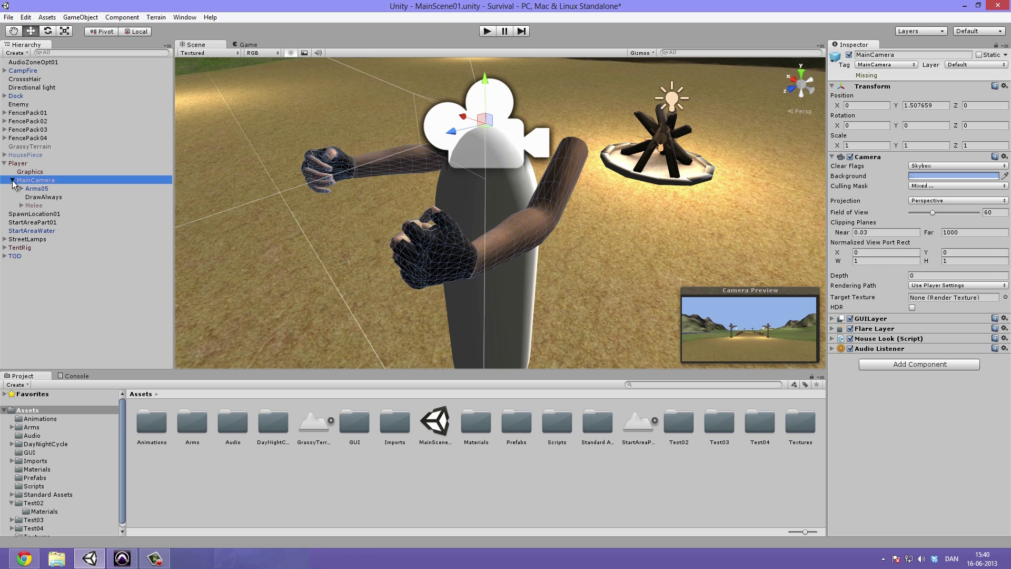
left_click(12, 180)
left_click(49, 269)
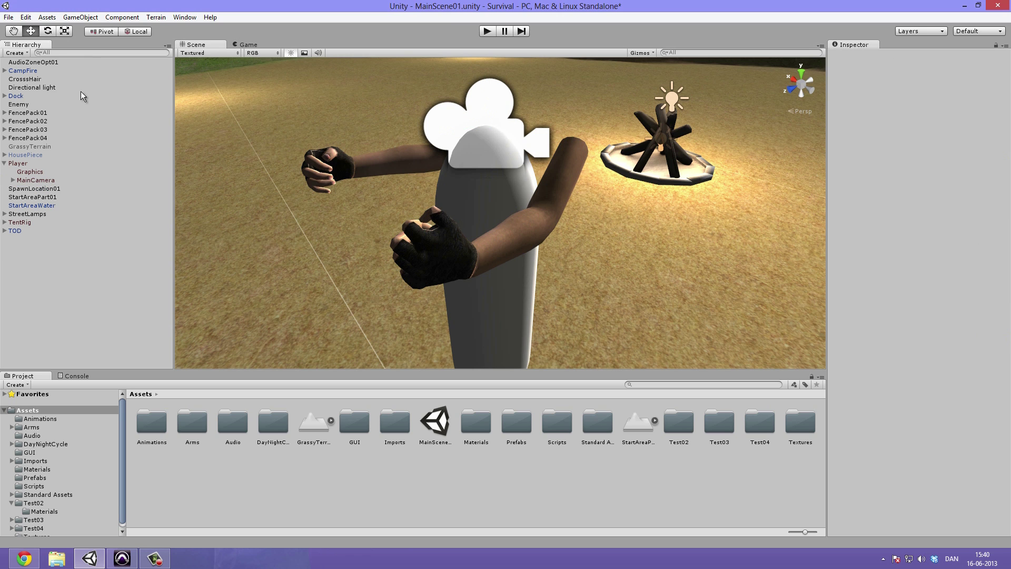
left_click(22, 164)
left_click(5, 164)
left_click(61, 286)
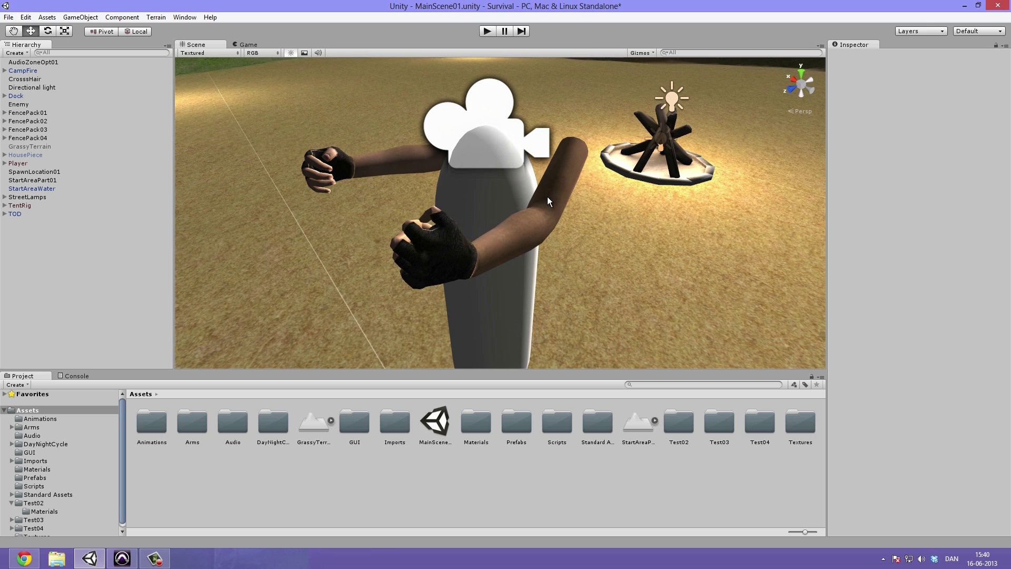
key("ctrl+s")
Step: Orbit to the player, select its Player/Graphics capsule, and zoom in beside the campfire
scroll(542, 197, "down", 5)
left_click_drag(542, 197, 475, 270, "alt")
left_click(469, 296)
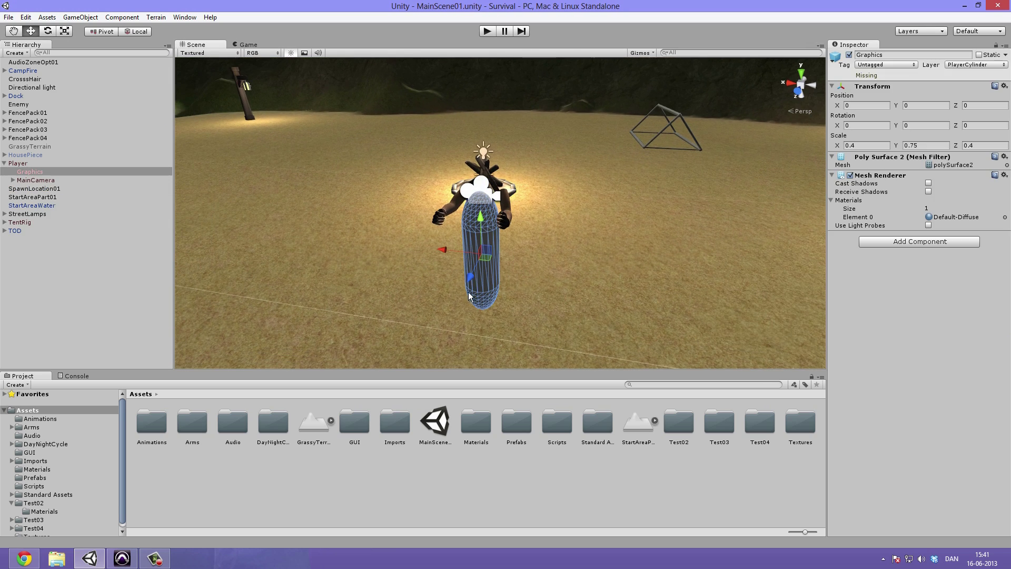
left_click(37, 173)
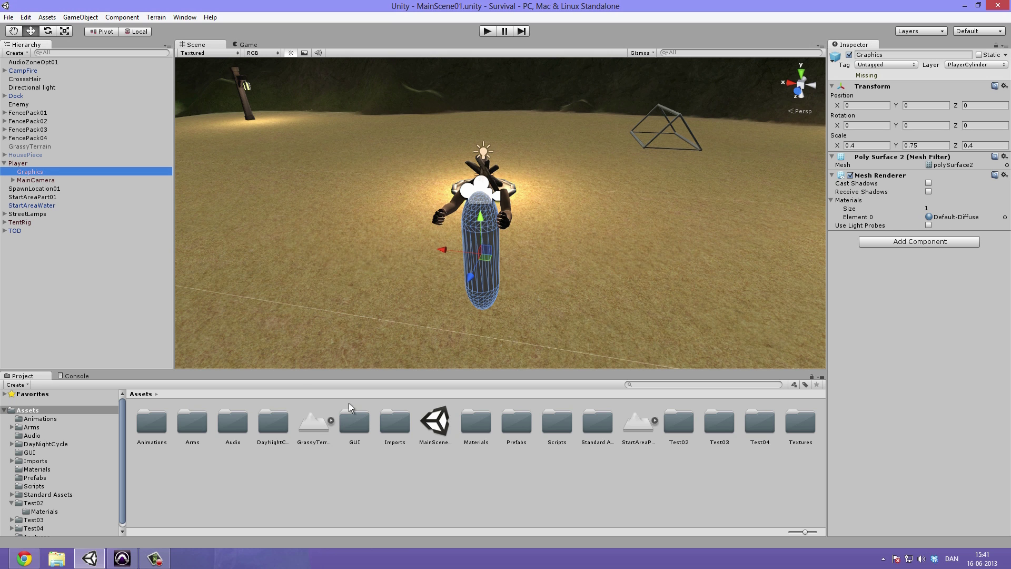
left_click_drag(572, 264, 429, 232, "alt")
scroll(404, 251, "down", 2)
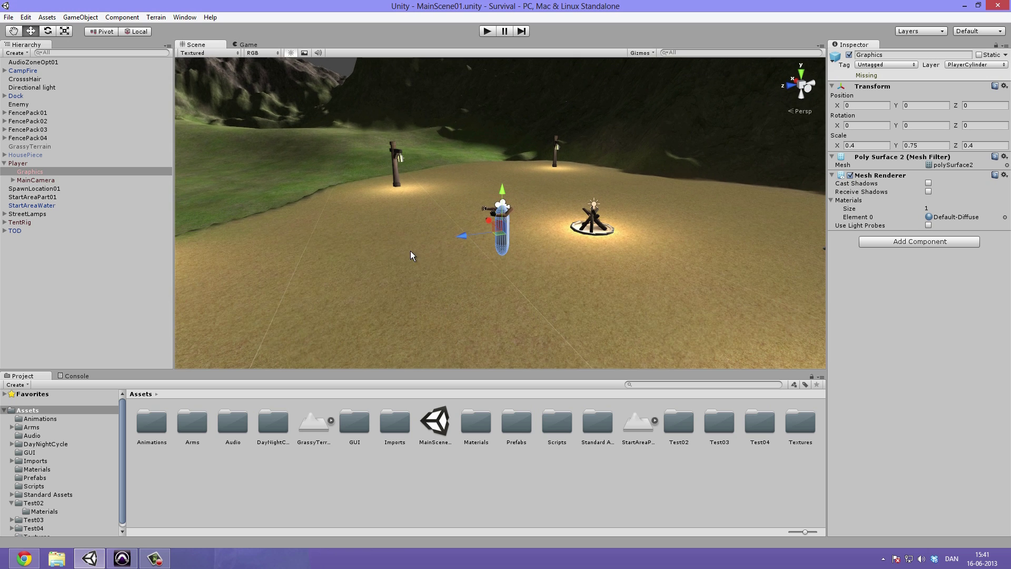
scroll(533, 247, "up", 3)
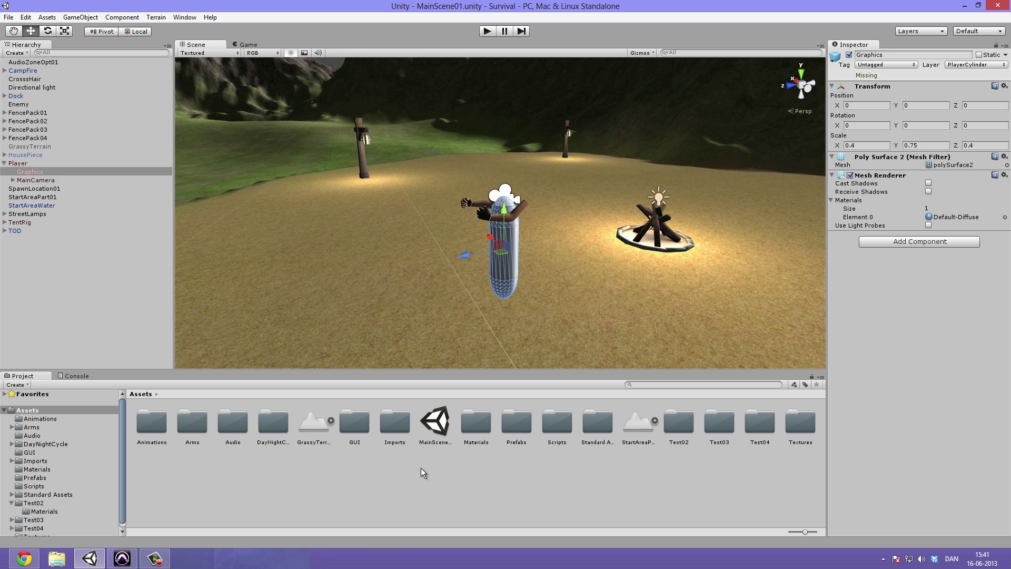
Step: Create a new material inside the Materials folder and name it Blue
double_click(476, 425)
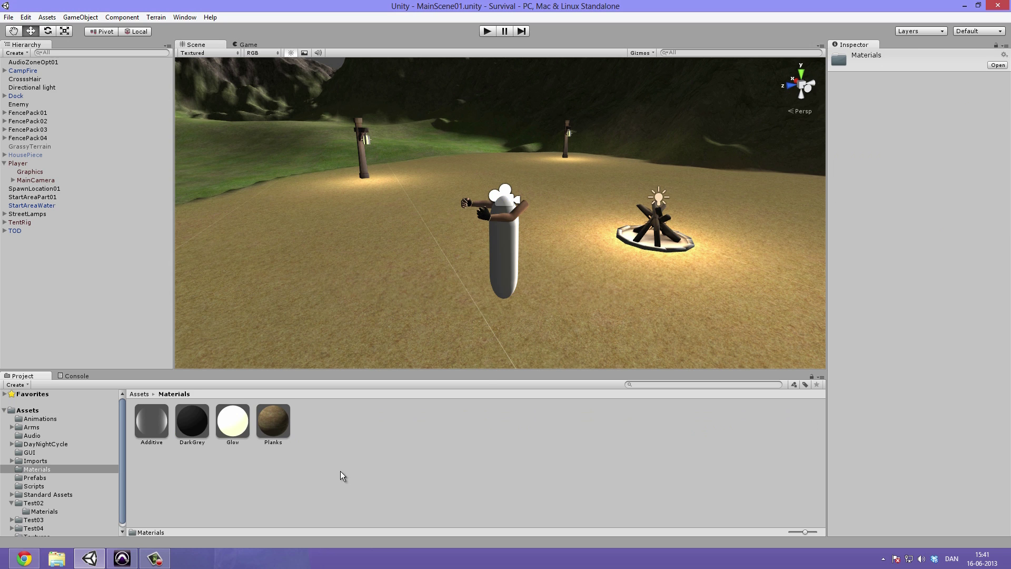
right_click(348, 458)
mouse_move(416, 297)
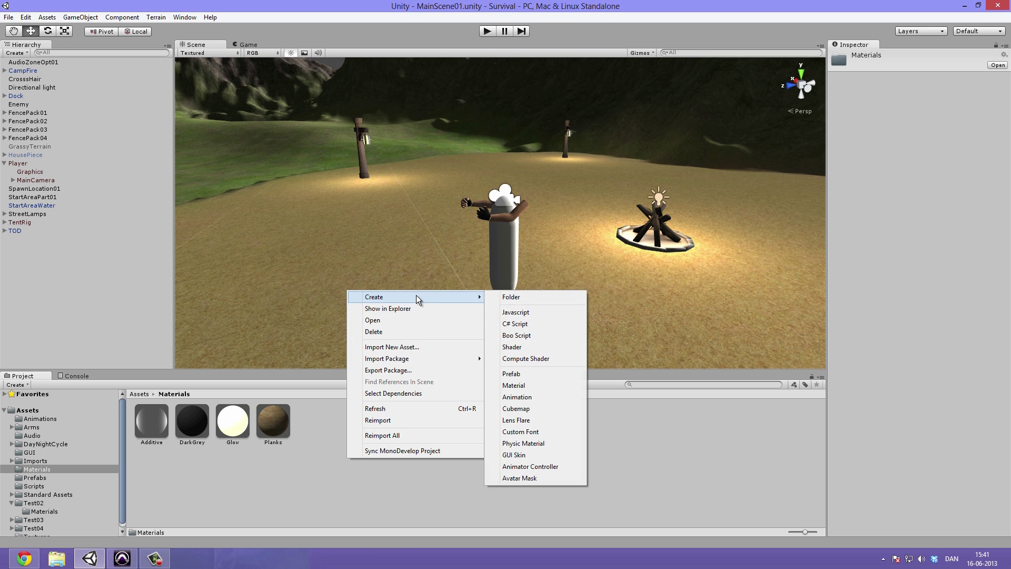
left_click(555, 386)
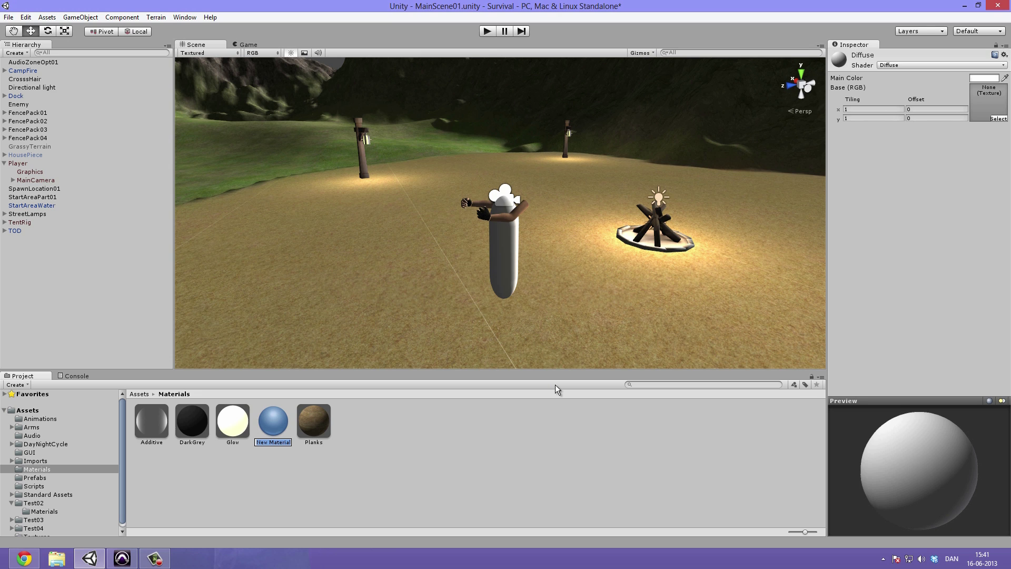
type("Blue")
key("Return")
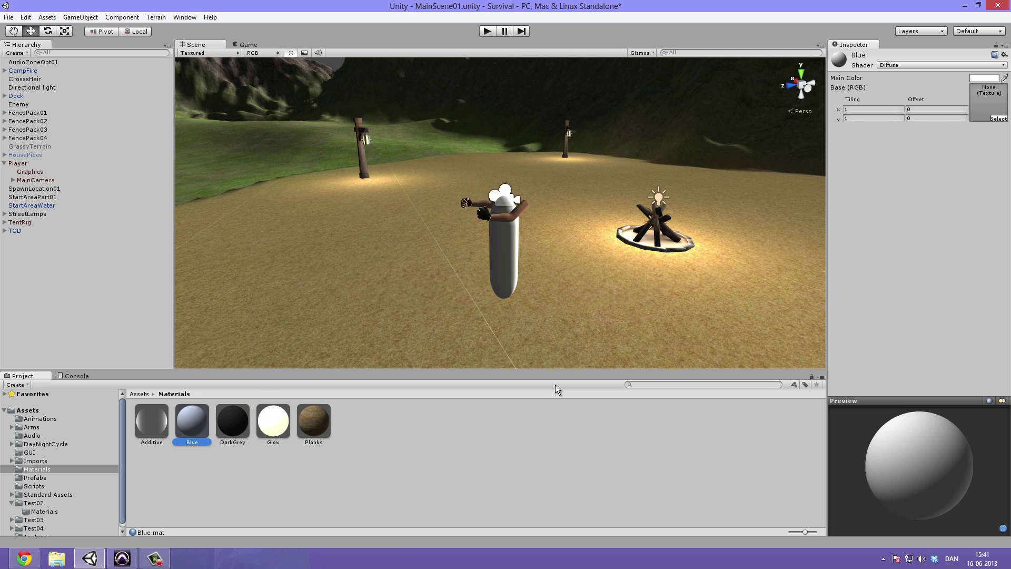
Step: Assign the Blue material to the player Graphics' Element 0 and set its Main Color to purple
left_click(40, 163)
left_click(40, 173)
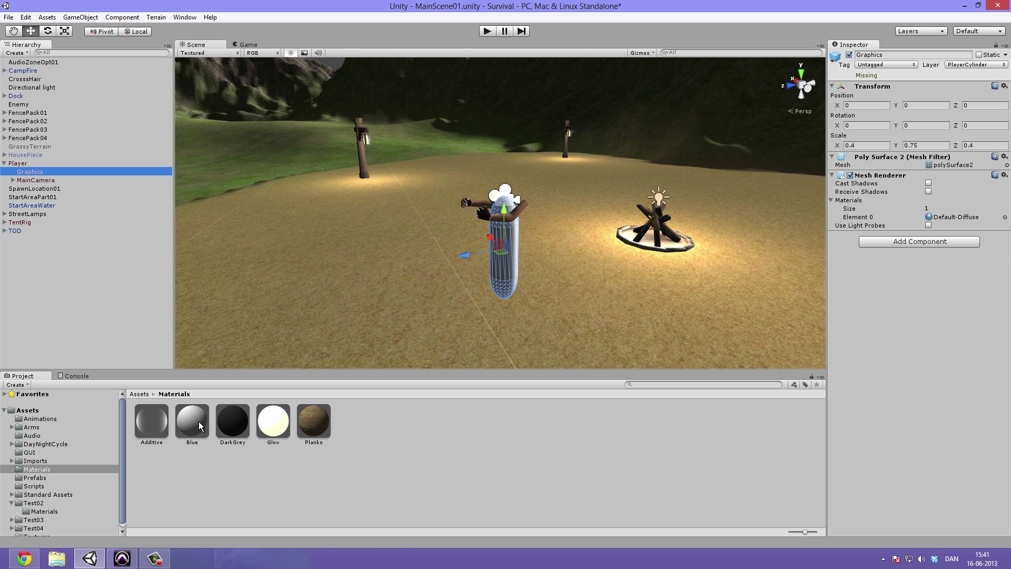
left_click_drag(200, 426, 966, 222)
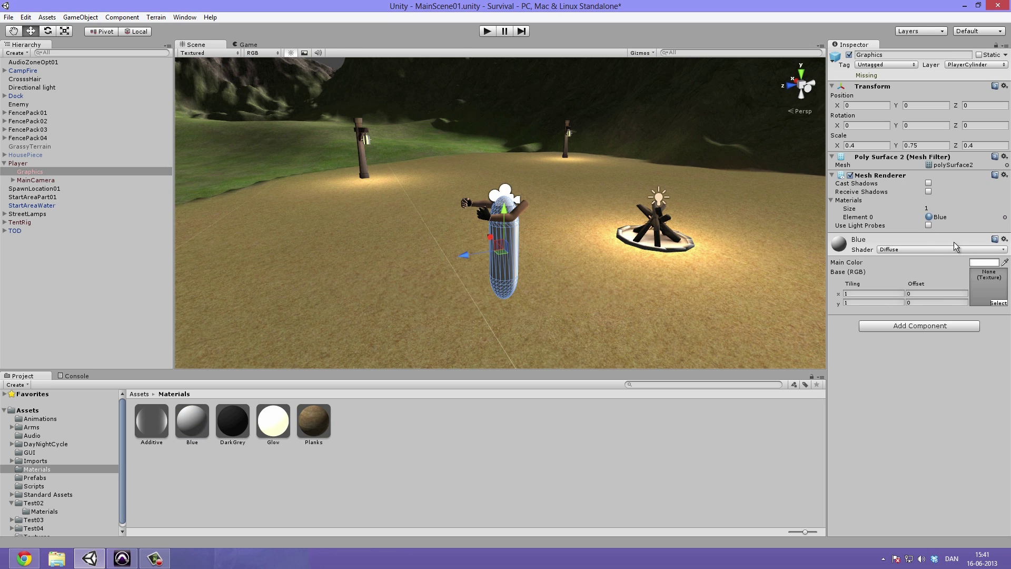
left_click(984, 263)
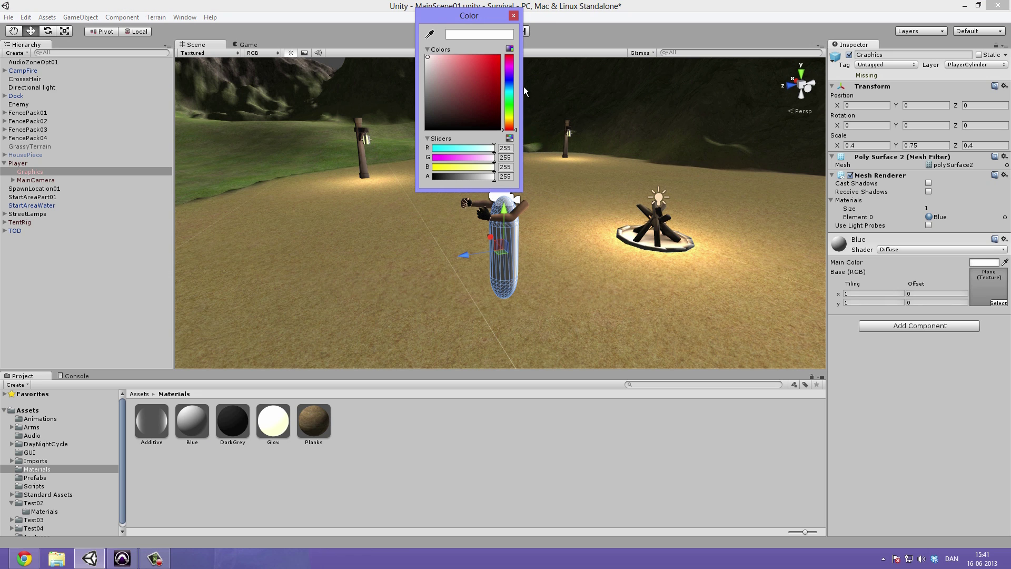
left_click_drag(511, 89, 508, 86)
left_click_drag(447, 68, 554, 30)
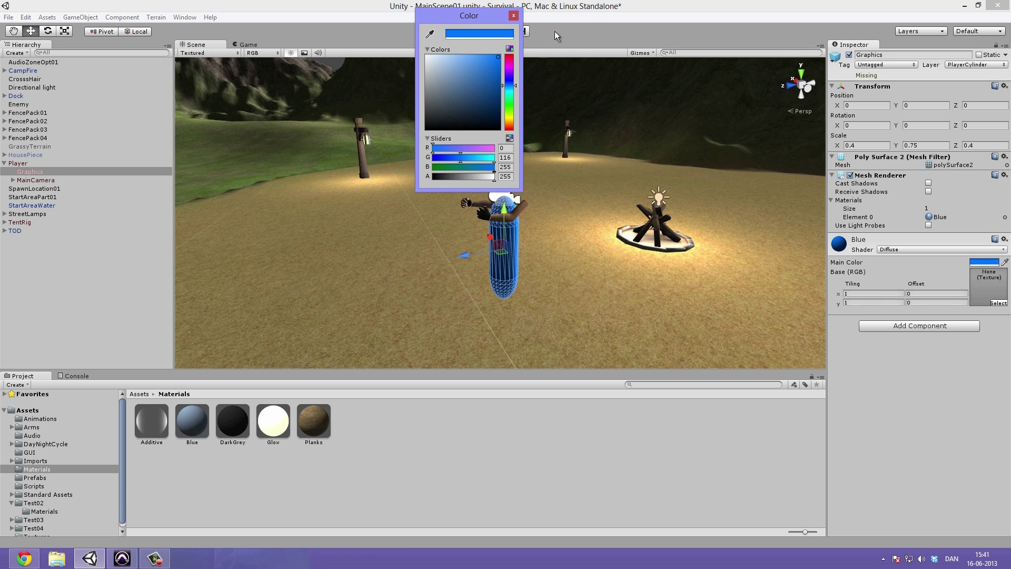
left_click_drag(515, 90, 501, 72)
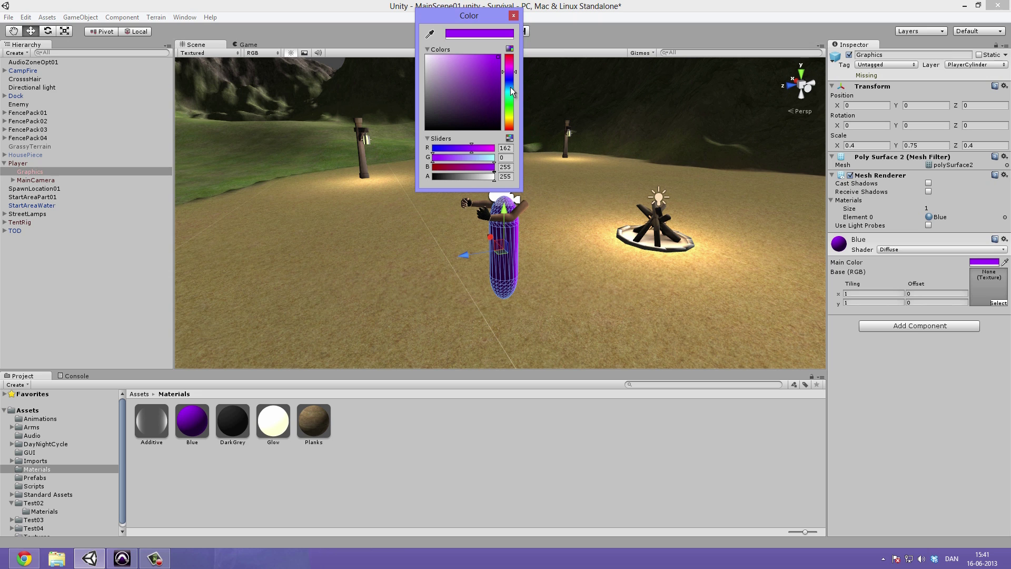
left_click(513, 15)
Step: Rename the material to Purple and darken its Main Color
left_click(190, 444)
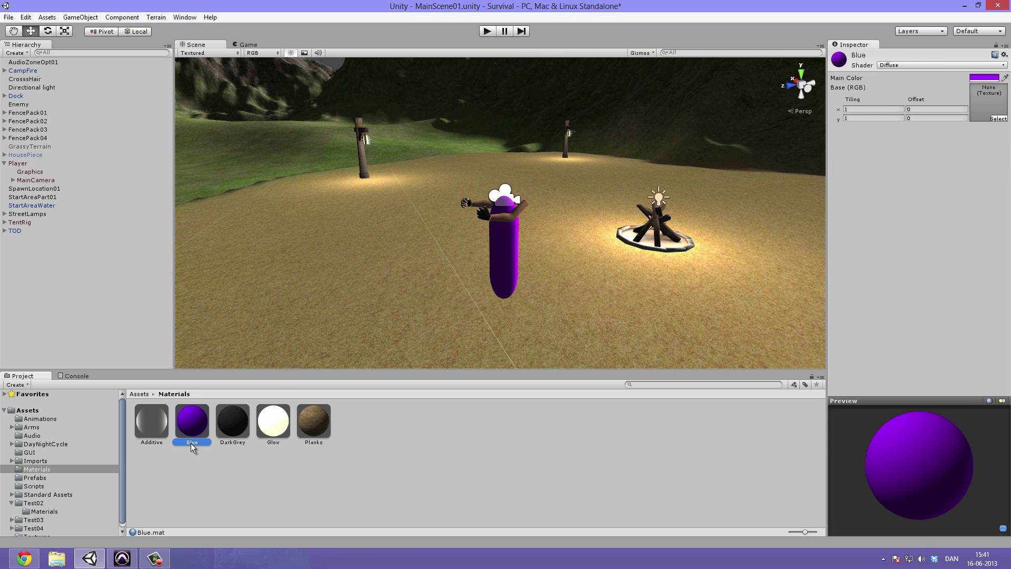
type("Purple")
key("Return")
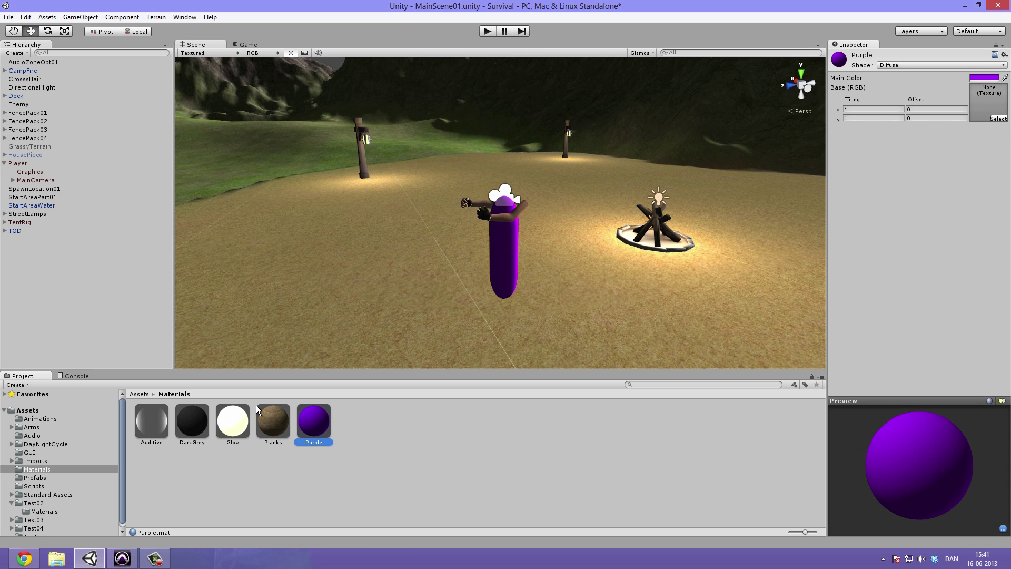
left_click(494, 248)
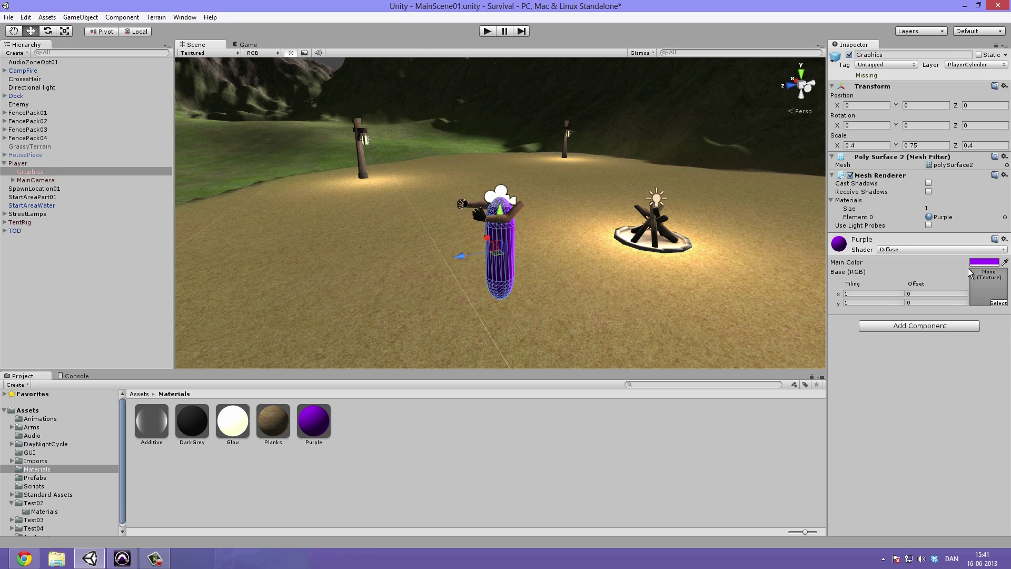
left_click(983, 262)
left_click_drag(495, 67, 510, 71)
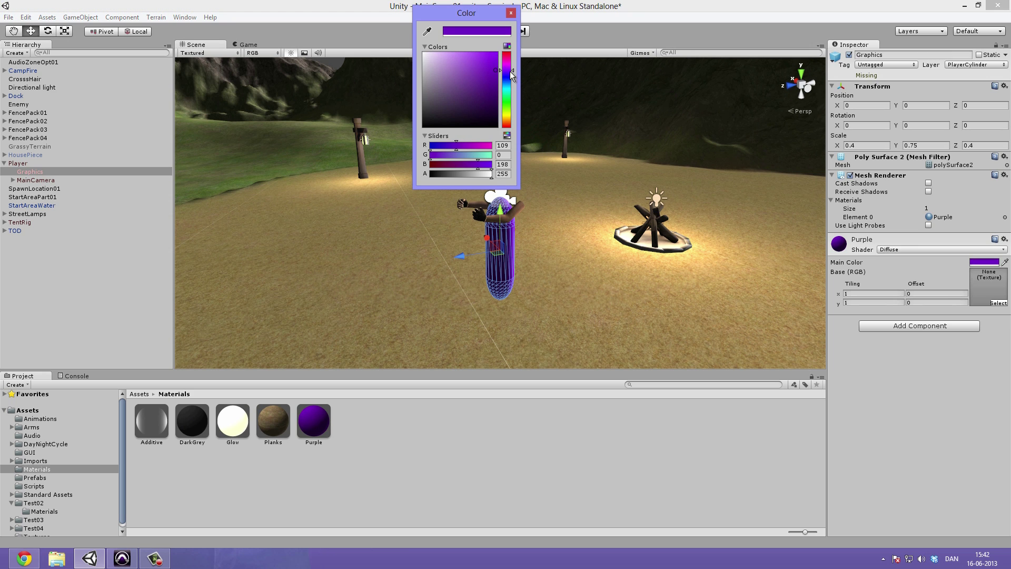
left_click(510, 13)
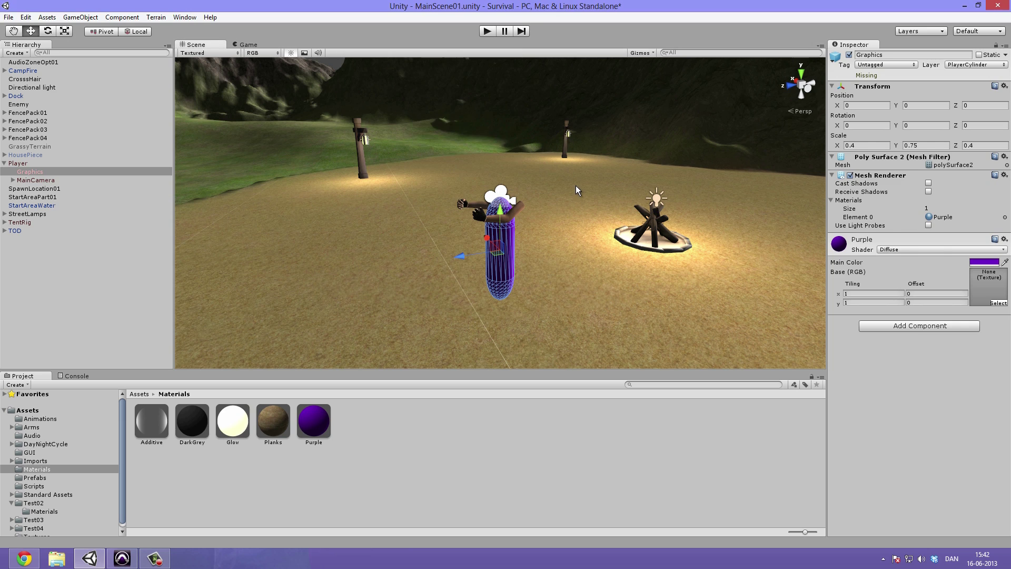
Step: View the start area, collapse the Player hierarchy, and clear the selection
left_click(576, 185)
scroll(579, 183, "down", 4)
left_click_drag(603, 170, 505, 217, "alt")
scroll(510, 207, "up", 3)
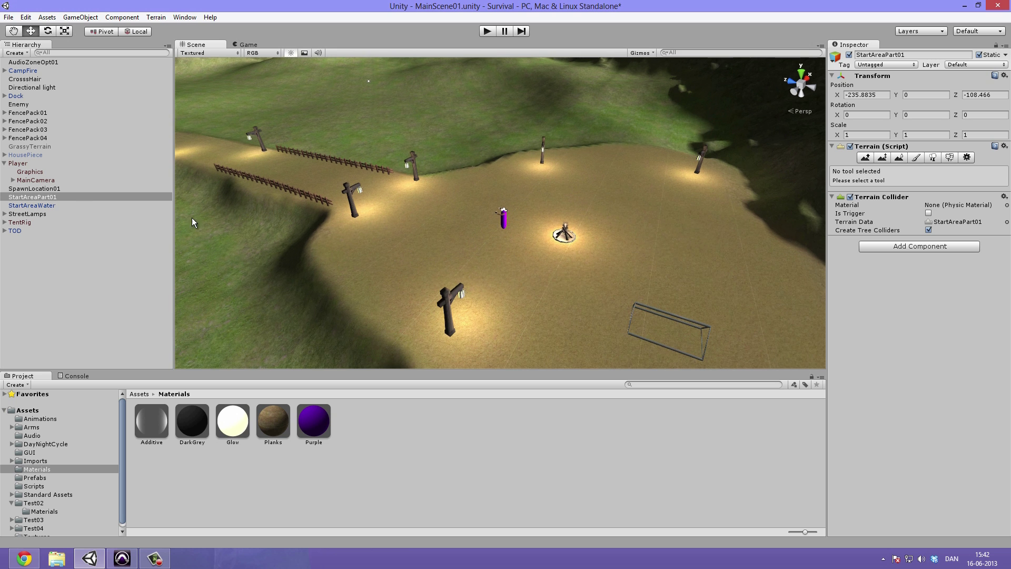
left_click(45, 197)
left_click(46, 172)
left_click(32, 164)
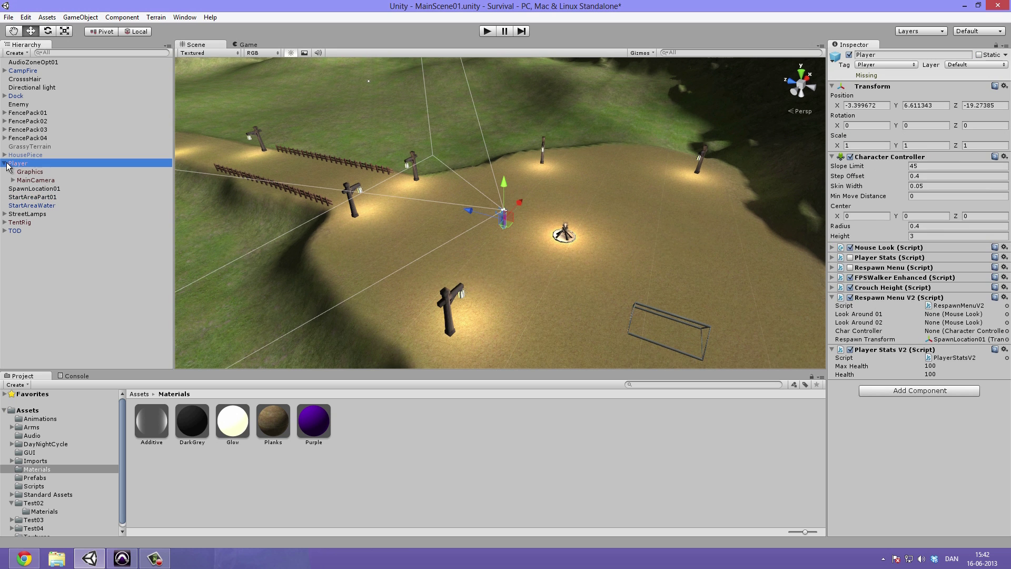
left_click(5, 163)
left_click(370, 113)
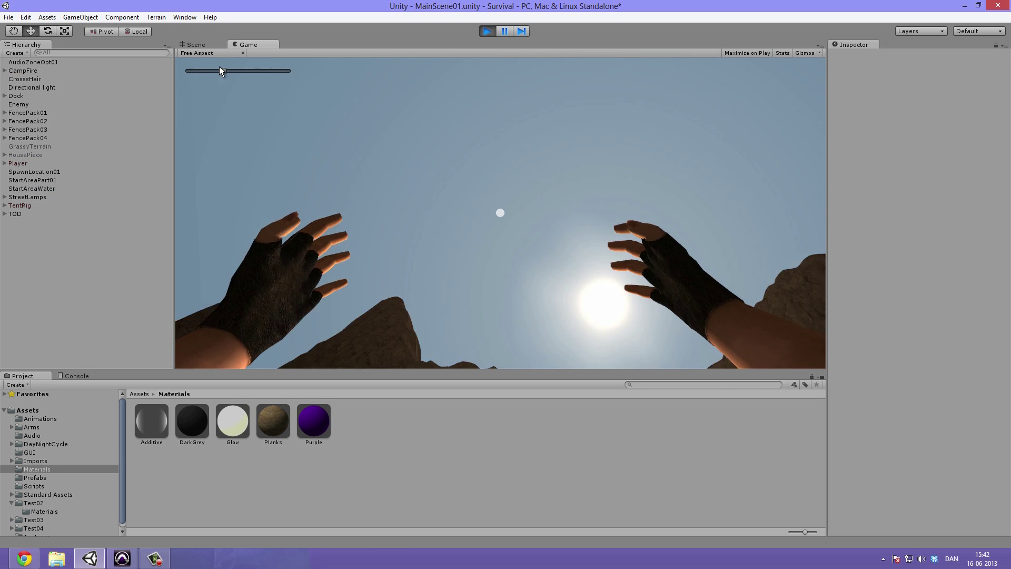
Step: Drag the time-of-day slider to night, stop the game, and show the Assets root folder
left_click_drag(229, 71, 289, 80)
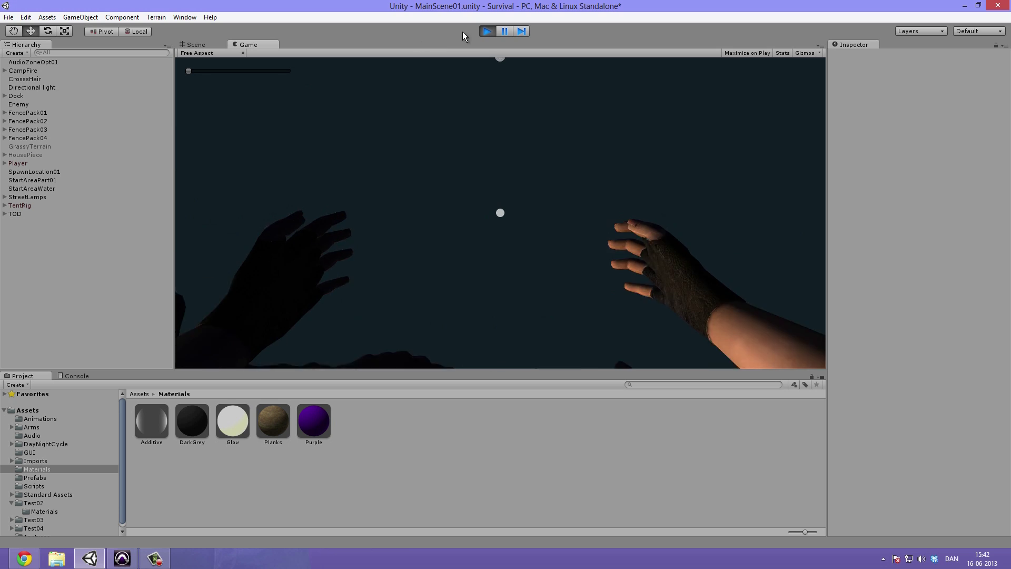
left_click(486, 32)
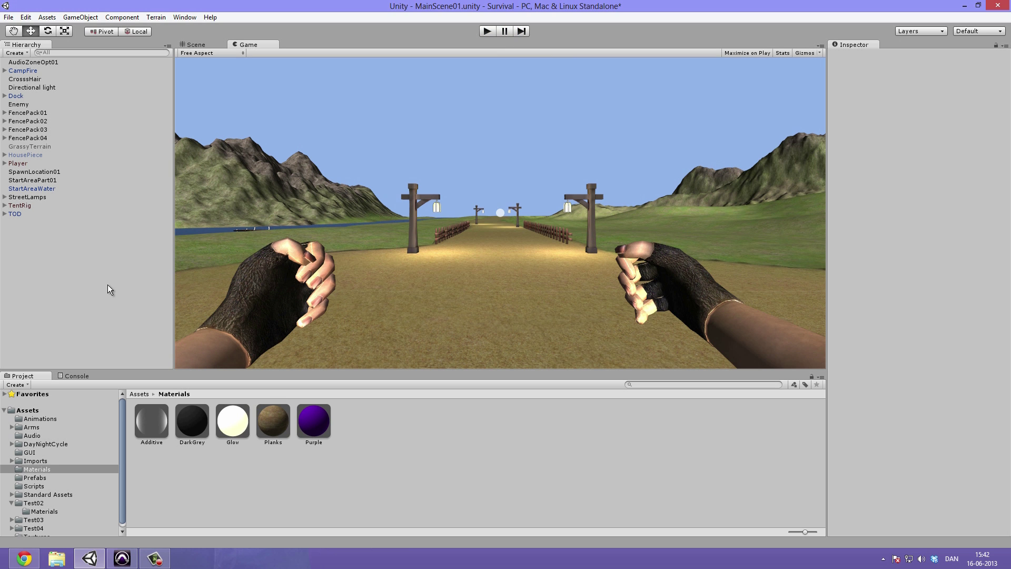
left_click(139, 394)
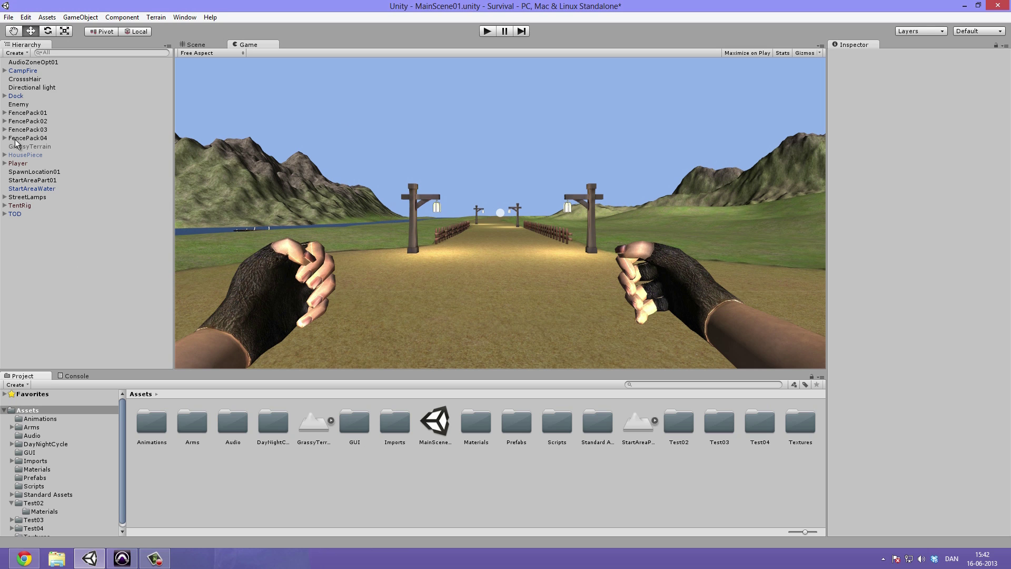
Step: Go into DayNightCycle/TOD and open the TOD.js script in MonoDevelop
double_click(280, 416)
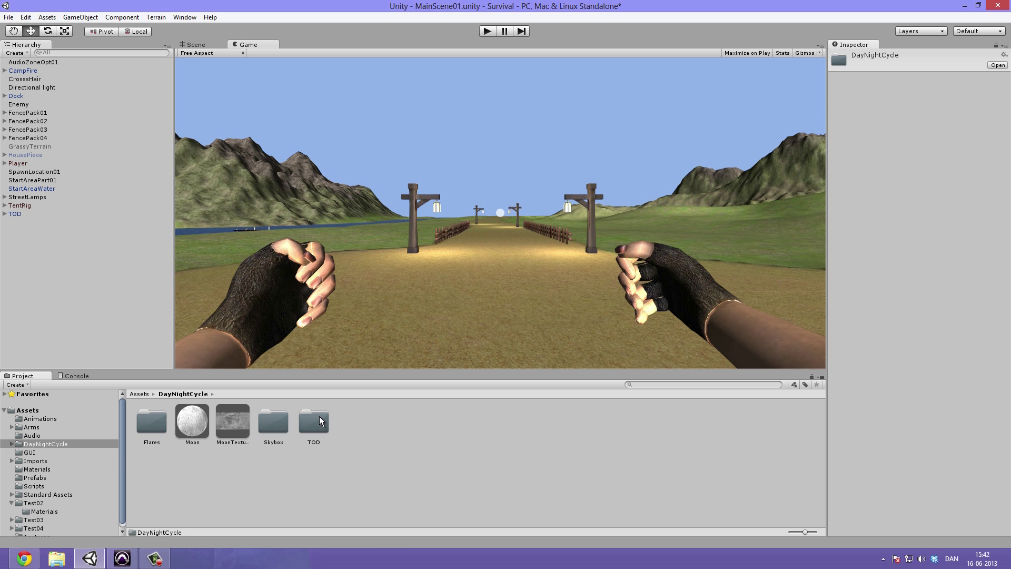
double_click(319, 421)
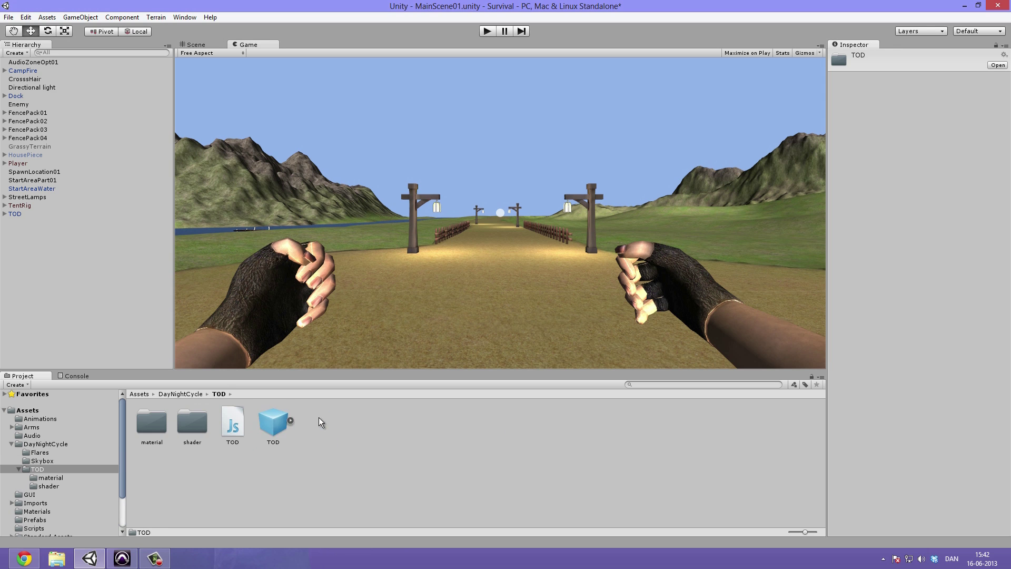
left_click(230, 417)
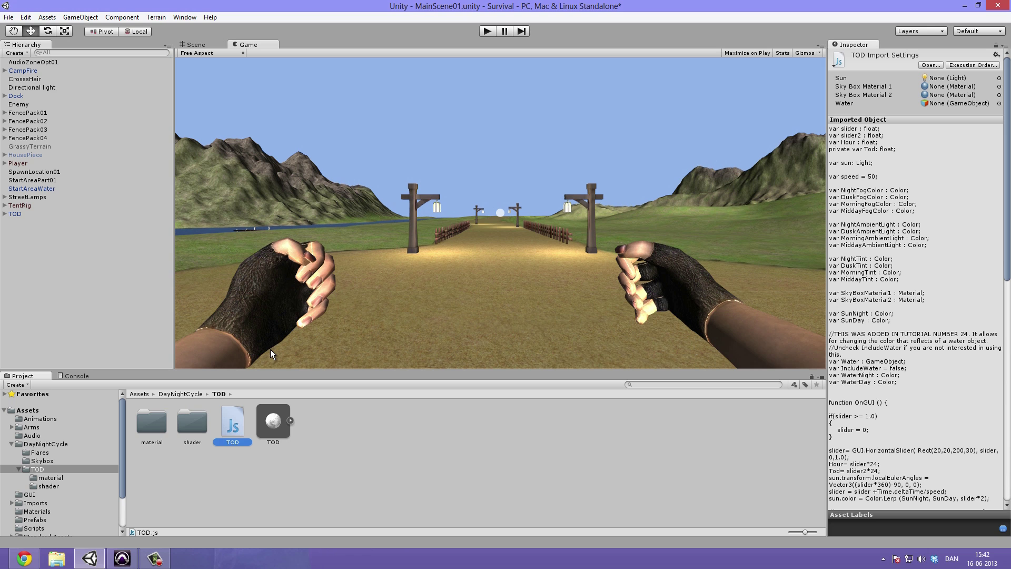
left_click(247, 453)
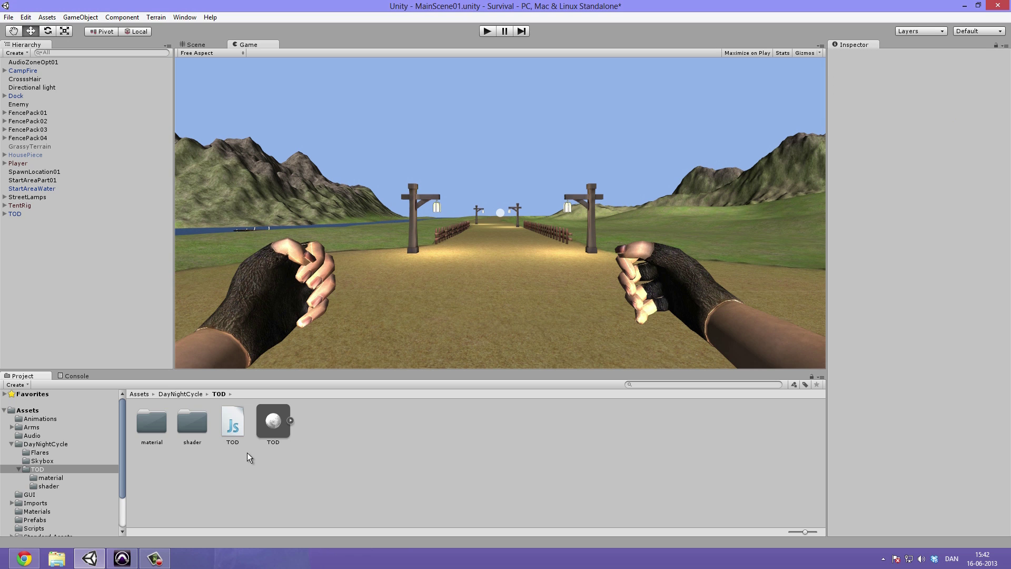
left_click(233, 423)
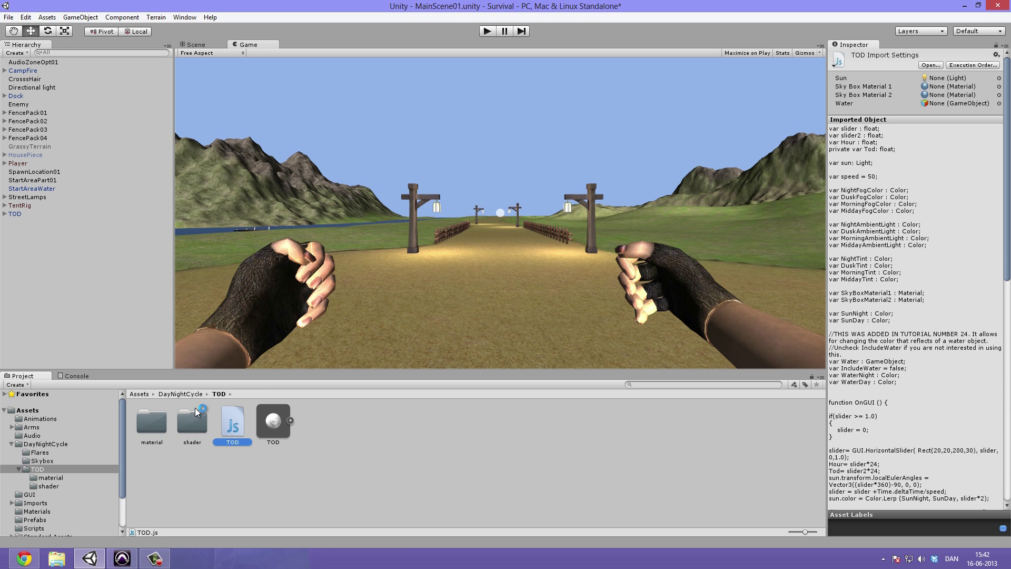
double_click(239, 444)
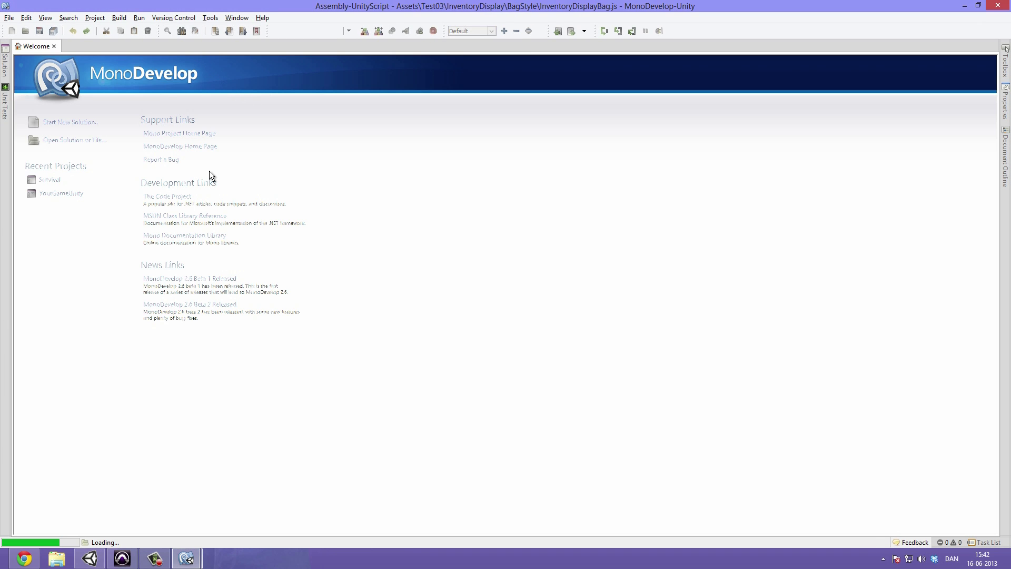
Step: Close the InventoryDisplayBag.js, Item.js and Player.js tabs, leaving TOD.js to edit
scroll(279, 114, "up", 6)
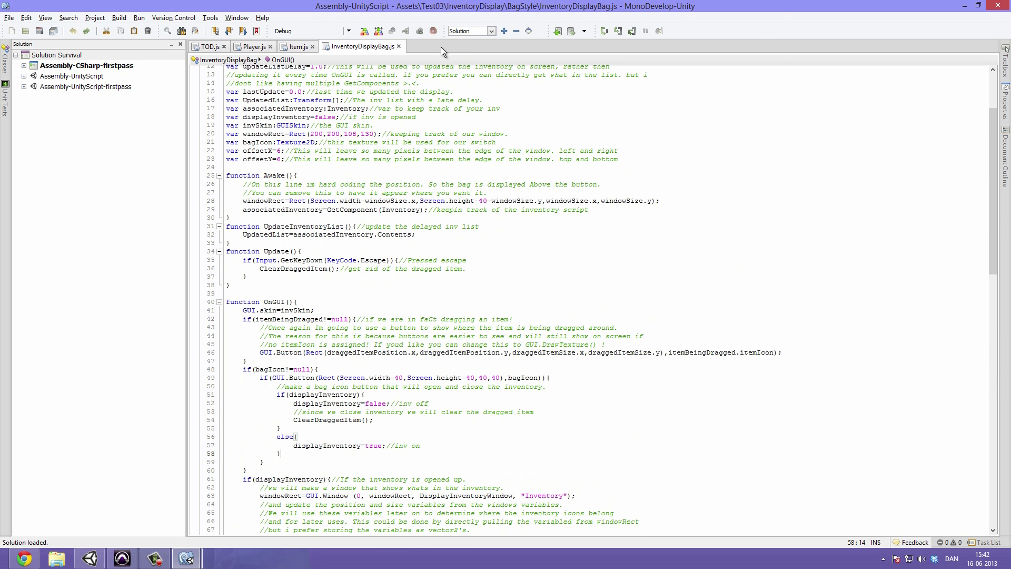
left_click(399, 46)
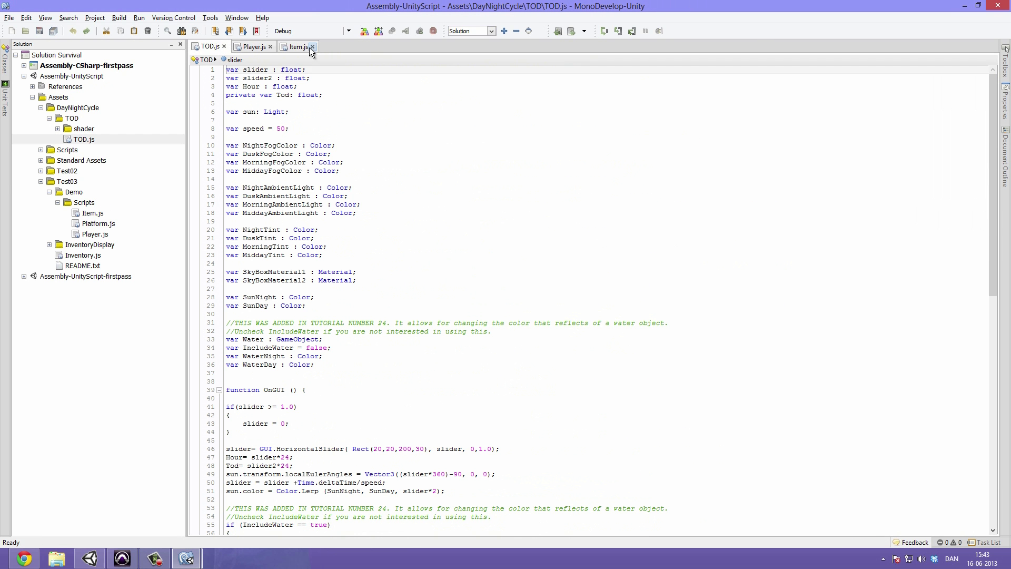
left_click(312, 46)
left_click(272, 47)
left_click(299, 172)
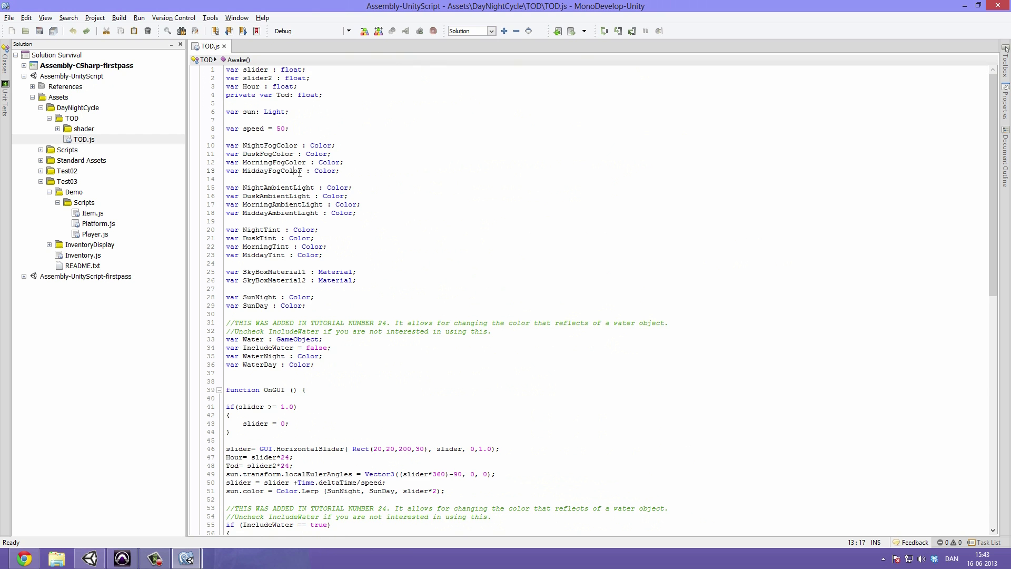
scroll(299, 173, "down", 10)
scroll(299, 173, "up", 10)
left_click(337, 188)
scroll(347, 164, "down", 16)
scroll(354, 165, "up", 16)
scroll(323, 271, "down", 10)
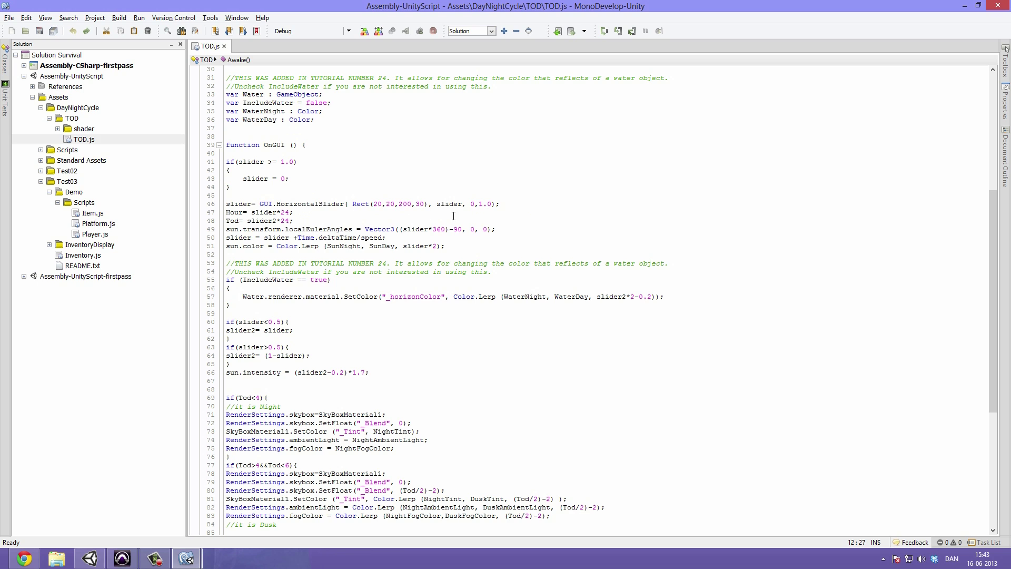
Step: Comment out line 46's GUI.HorizontalSlider with // and save TOD.js
left_click_drag(506, 204, 232, 205)
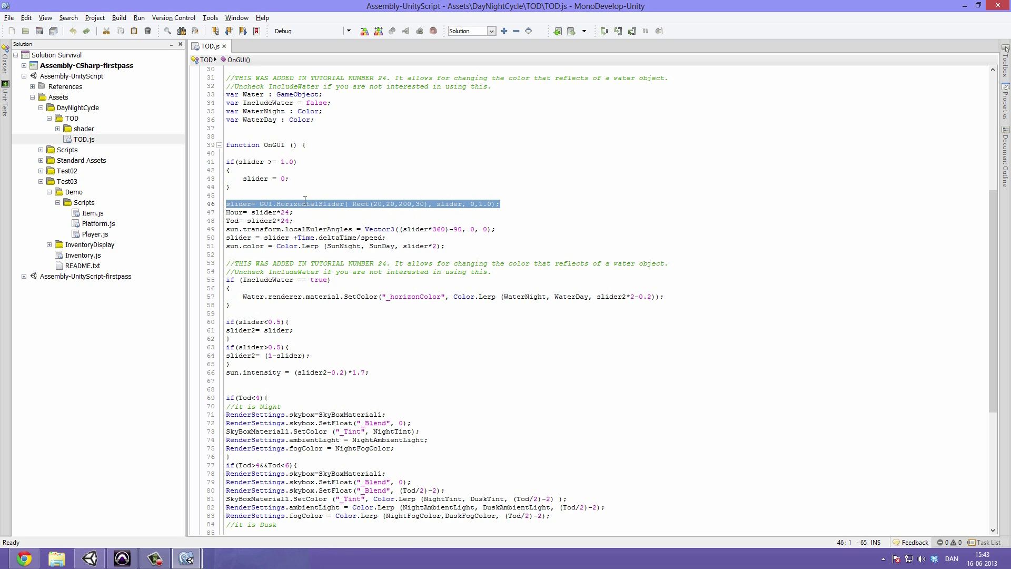
key("Escape")
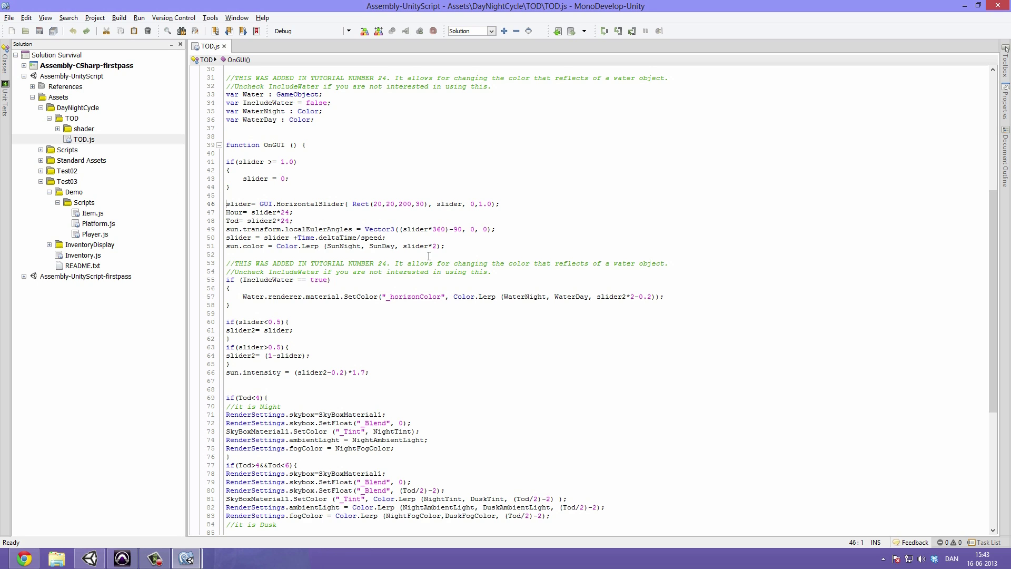
type("//")
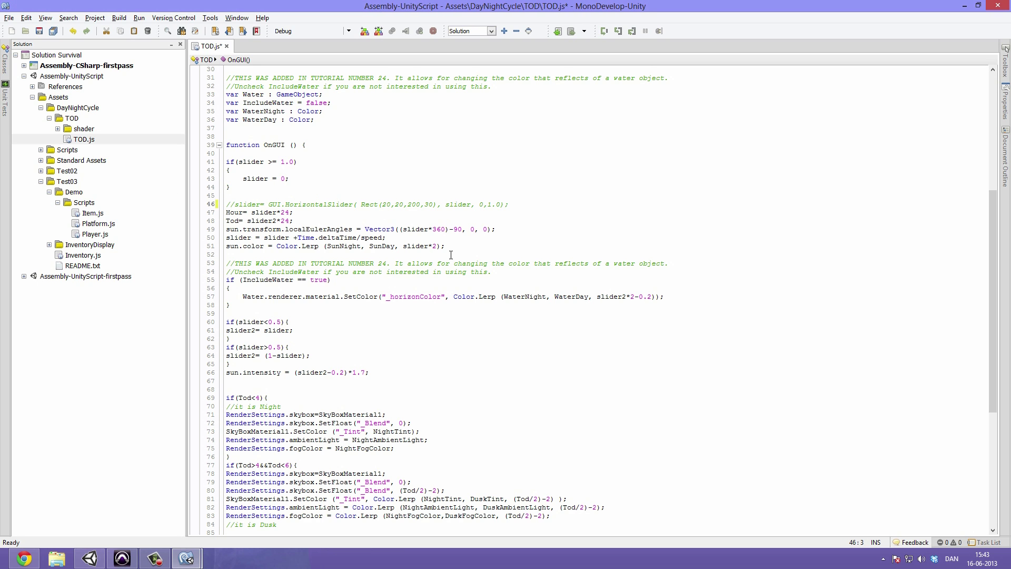
left_click(432, 229)
left_click(281, 204)
key("ctrl+s")
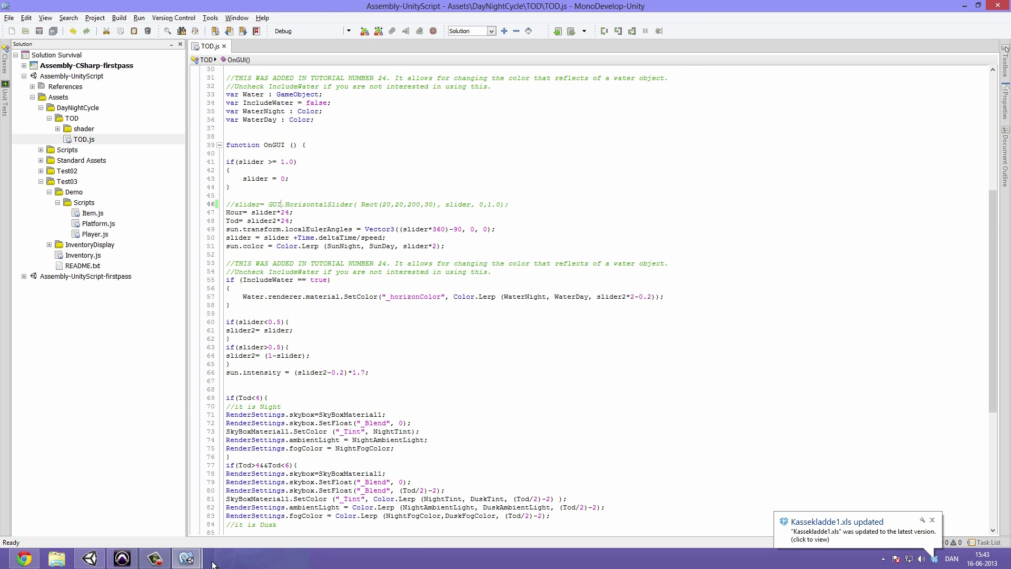
Step: Close the second MonoDevelop window and return to the Unity editor
mouse_move(187, 558)
left_click(248, 512)
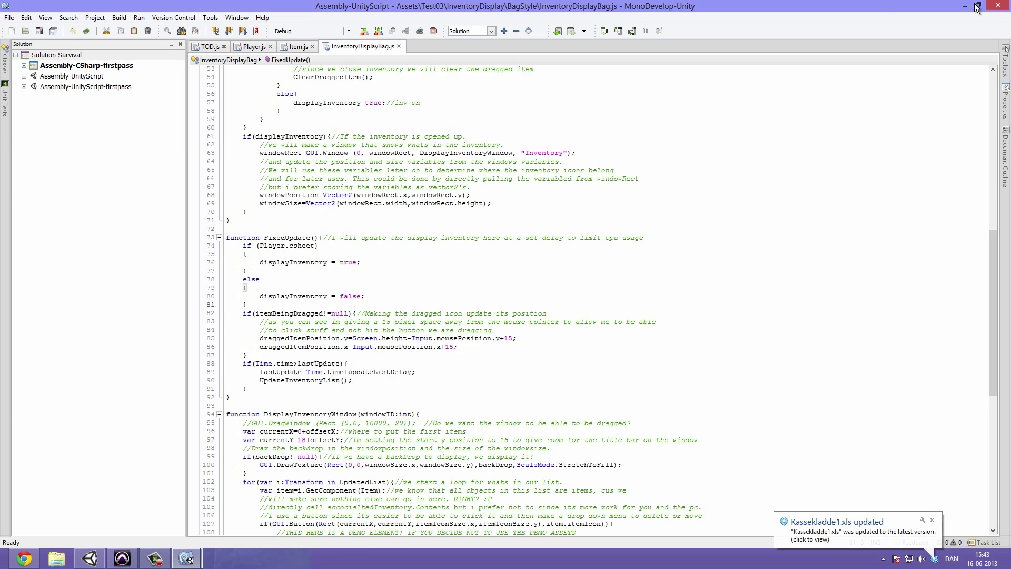
left_click(999, 6)
left_click(187, 558)
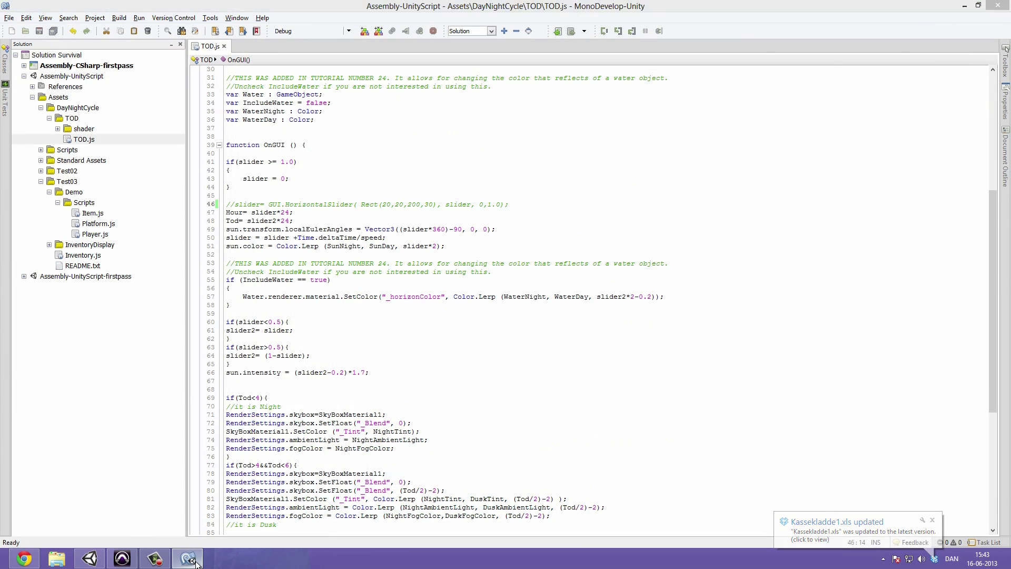
Step: Play the scene, walk forward with W to check the slider is gone, then stop with Ctrl+P
left_click(487, 31)
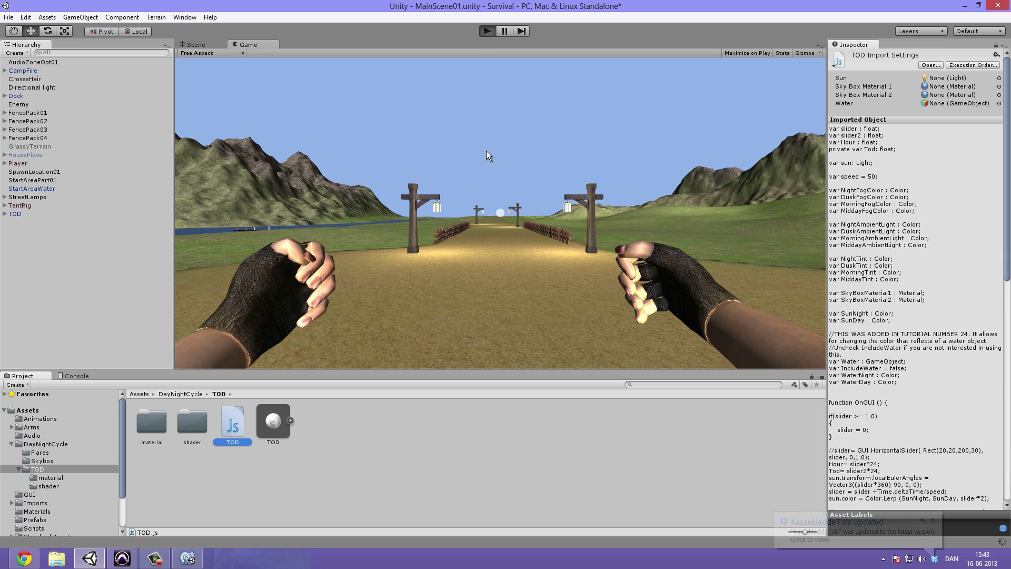
key("w")
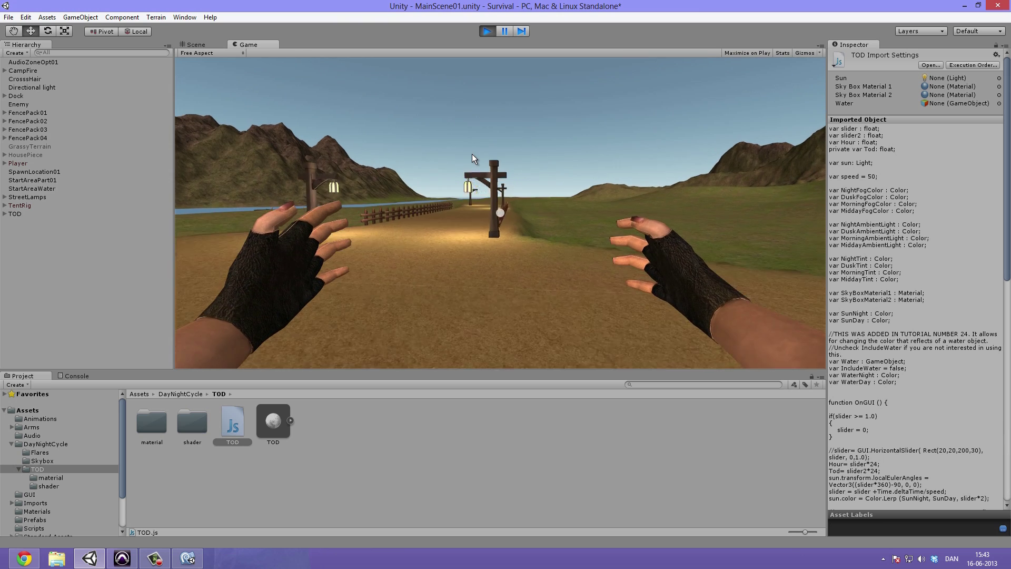
key("ctrl+p")
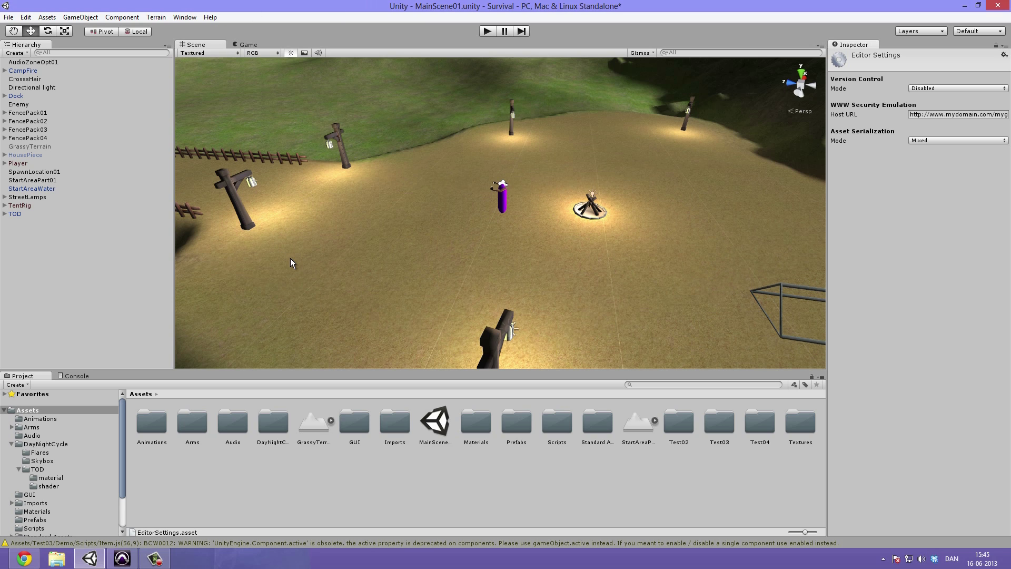
Step: In Edit > Preferences > External Tools, choose Browse... for the External Script Editor
left_click(27, 18)
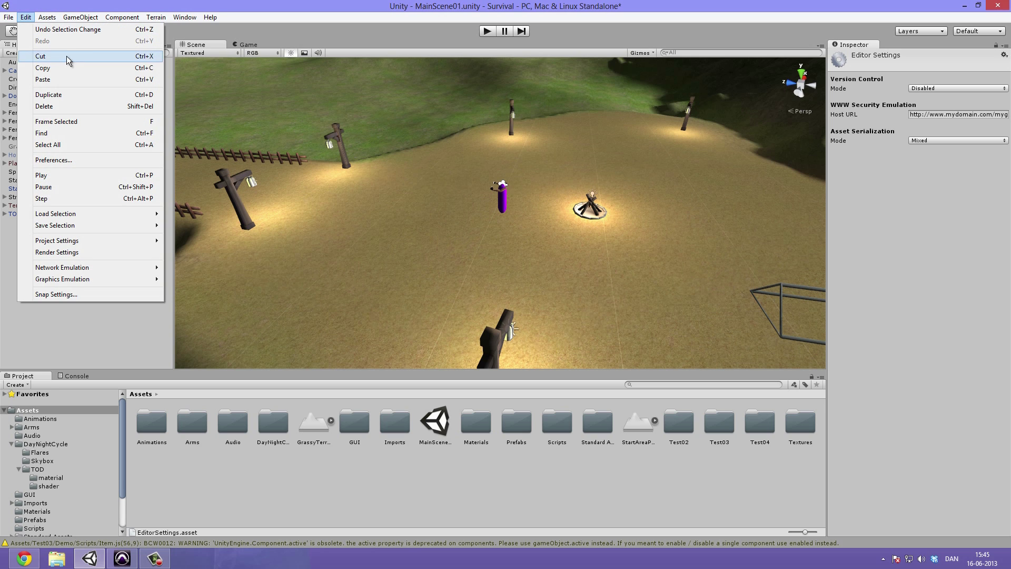
left_click(105, 163)
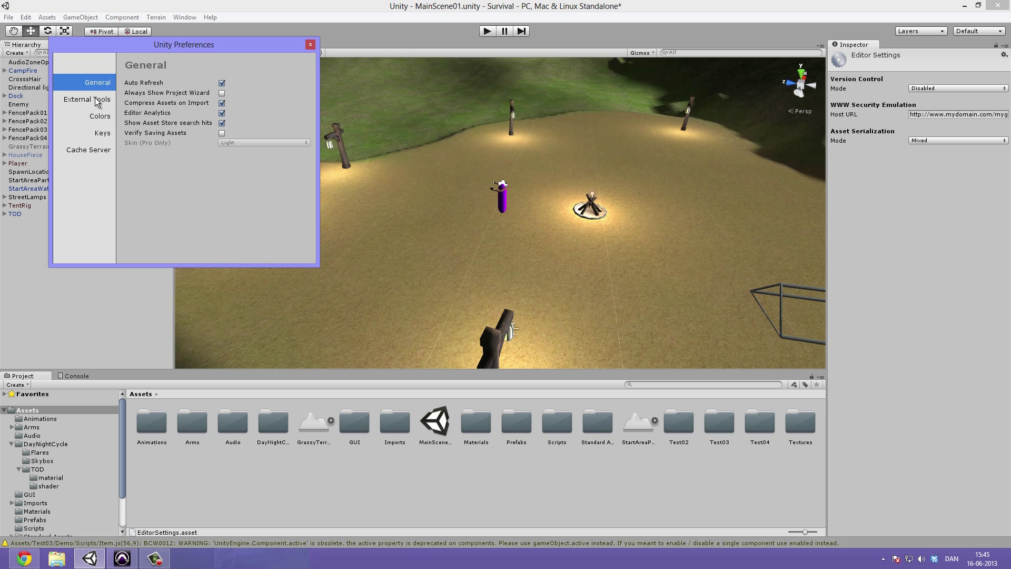
left_click(97, 102)
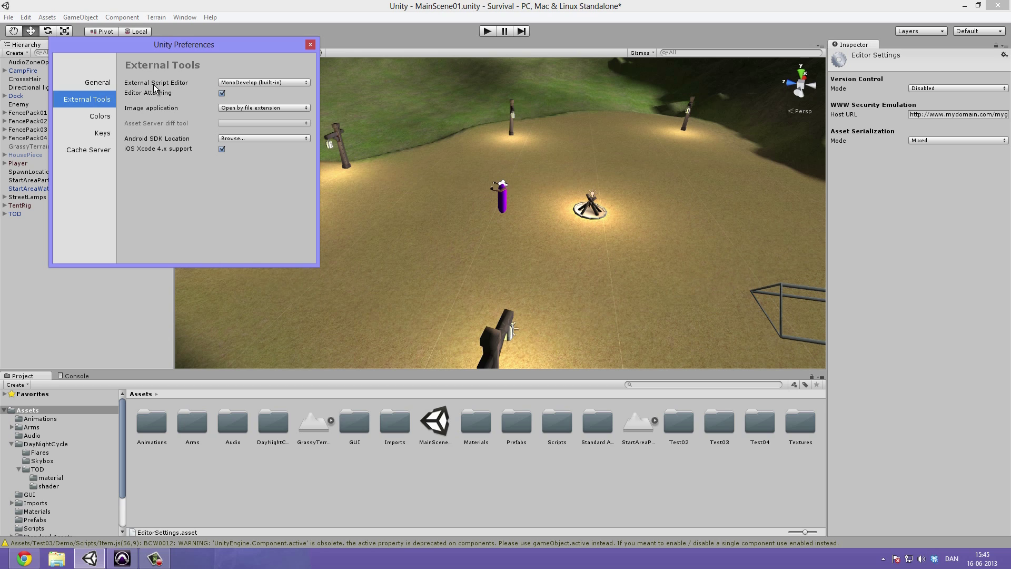
left_click(285, 84)
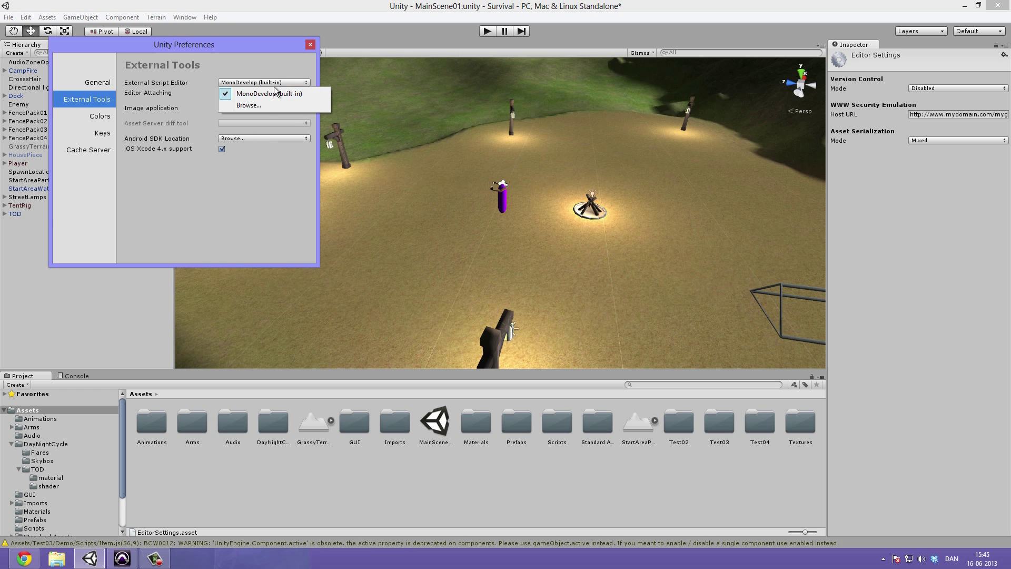
left_click(252, 106)
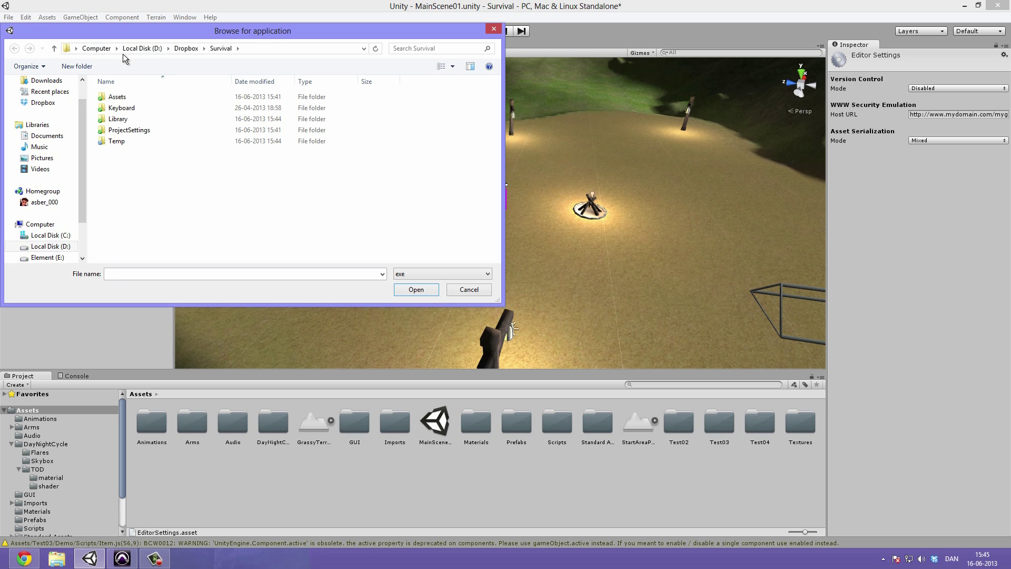
Step: Browse to C:\Program Files (x86)\Notepad++ and pick notepad++ as the external script editor
left_click(55, 246)
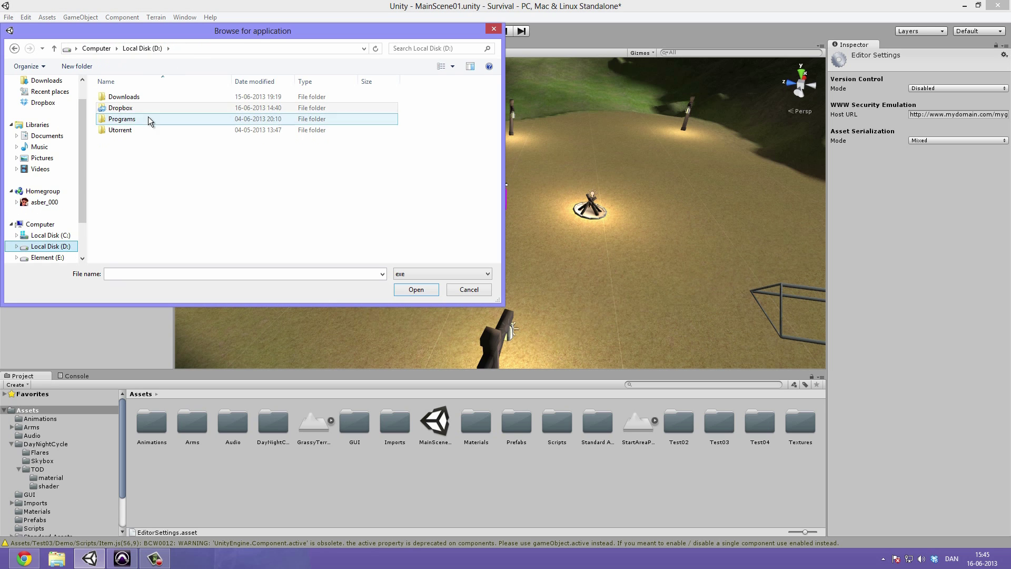
double_click(142, 120)
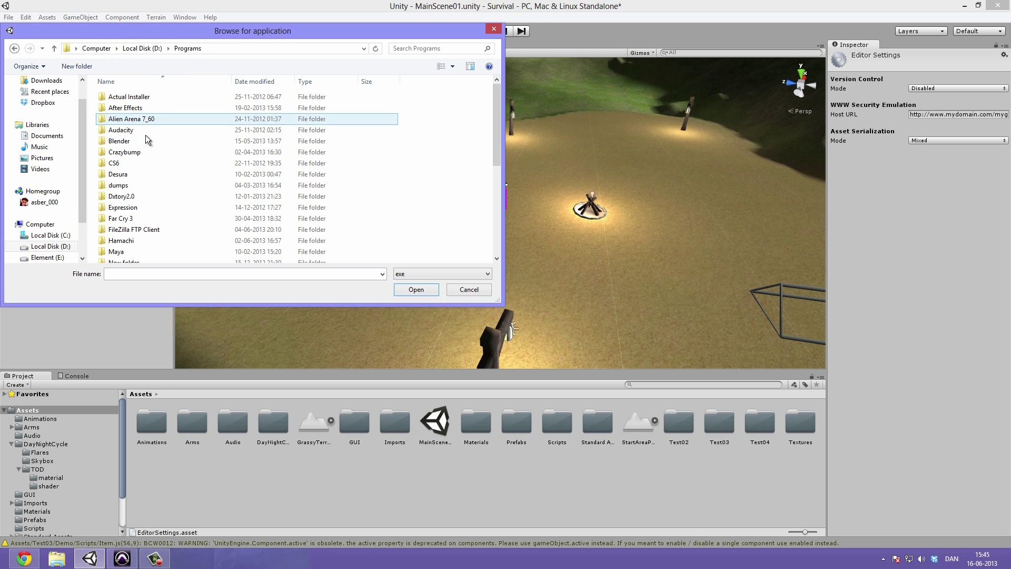
scroll(197, 222, "down", 5)
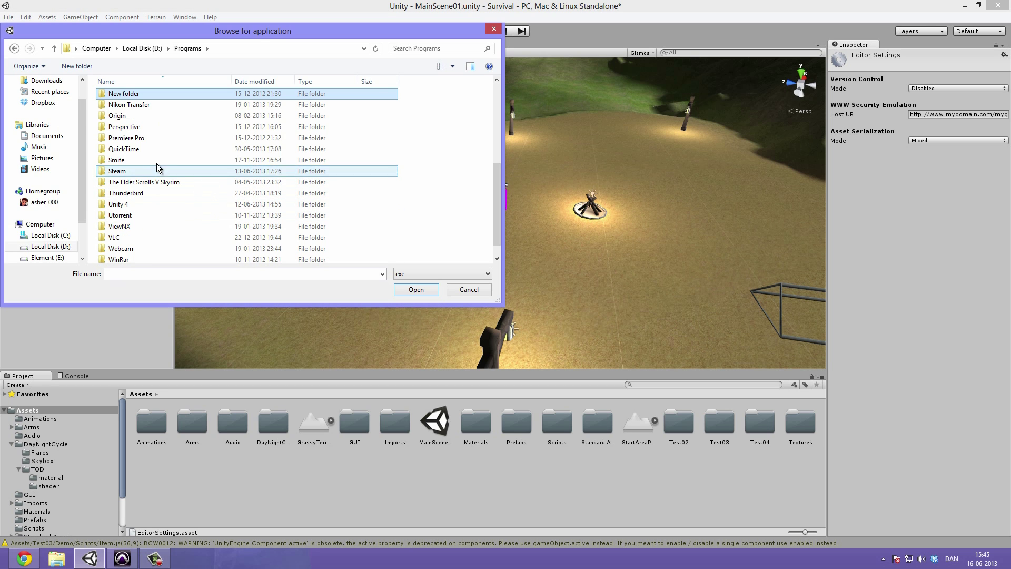
left_click(143, 105)
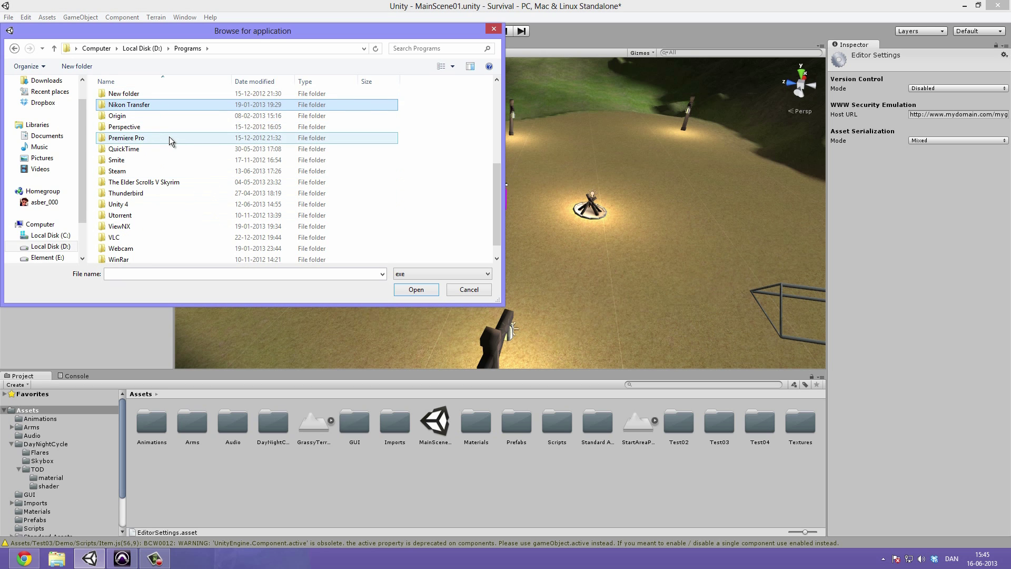
left_click(96, 48)
double_click(169, 104)
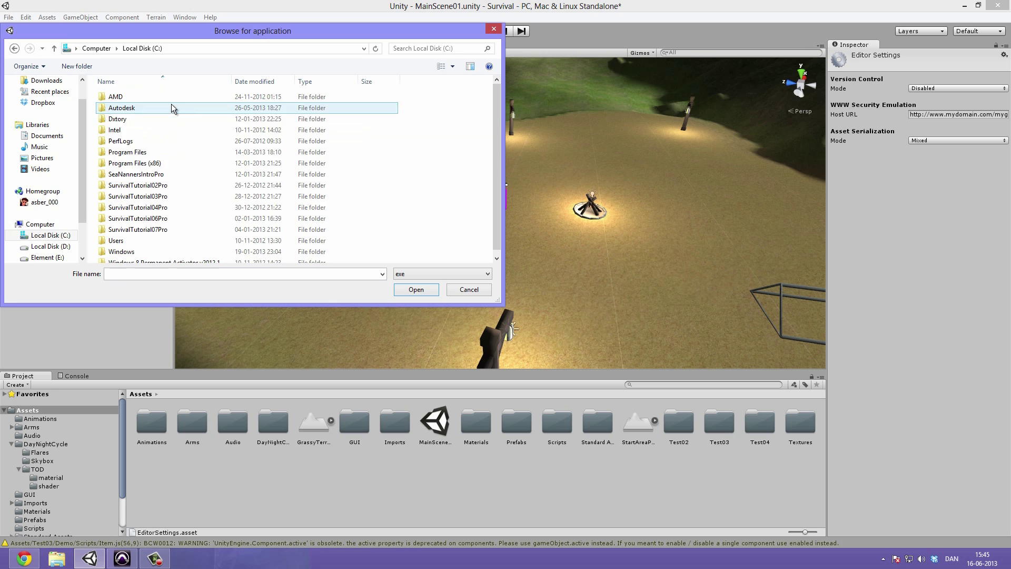
double_click(158, 164)
left_click(164, 186)
scroll(172, 189, "down", 6)
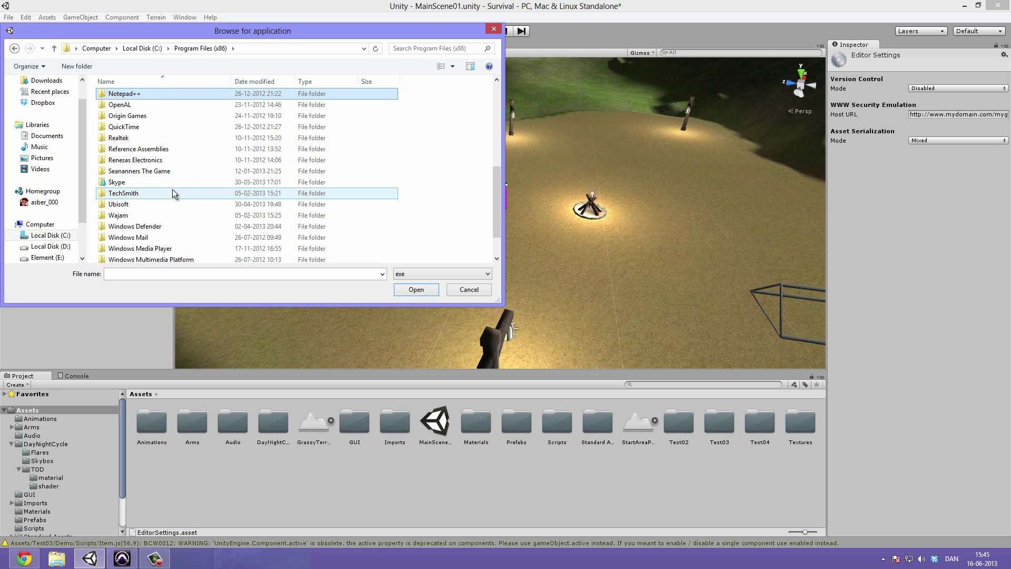
double_click(146, 94)
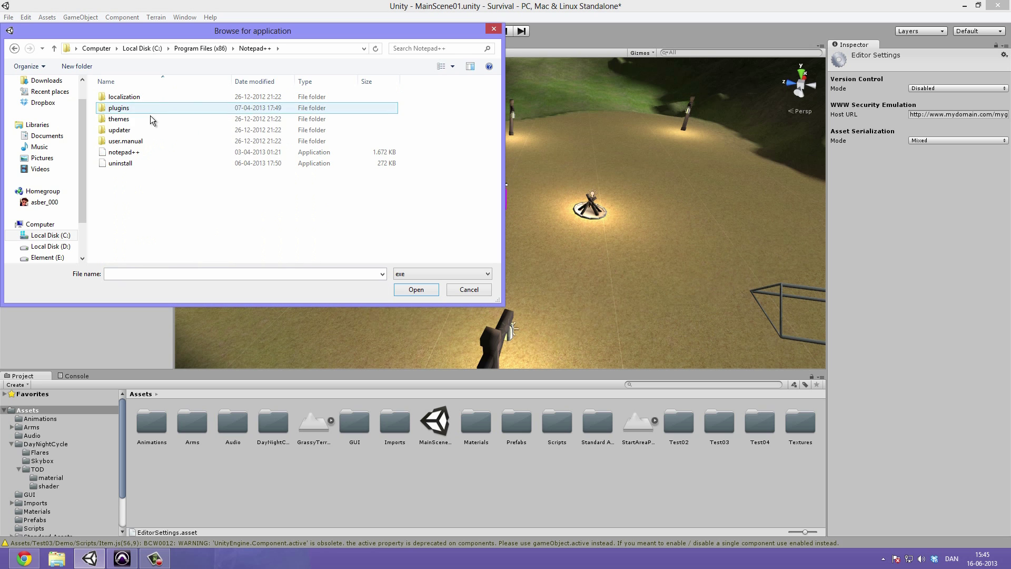
left_click(251, 154)
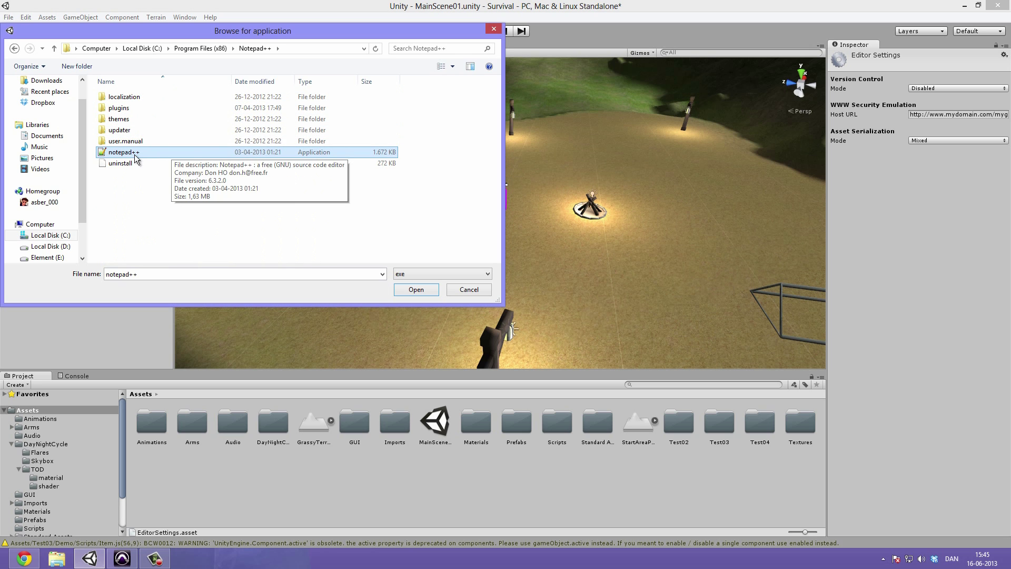
left_click(415, 289)
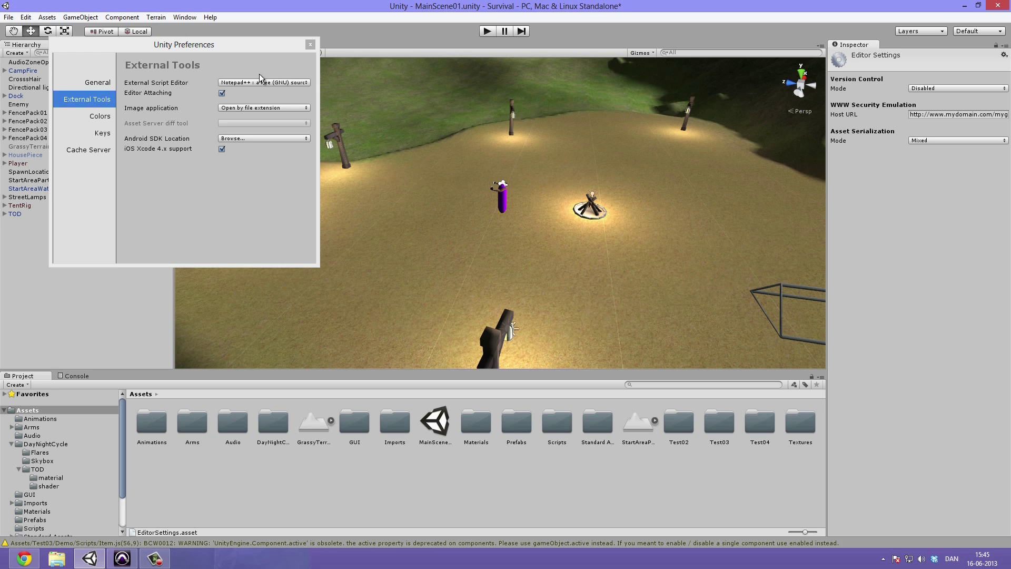
Step: Confirm Notepad++ in the dropdown, close Preferences, and select AdvancedAI in the Scripts folder
left_click(241, 83)
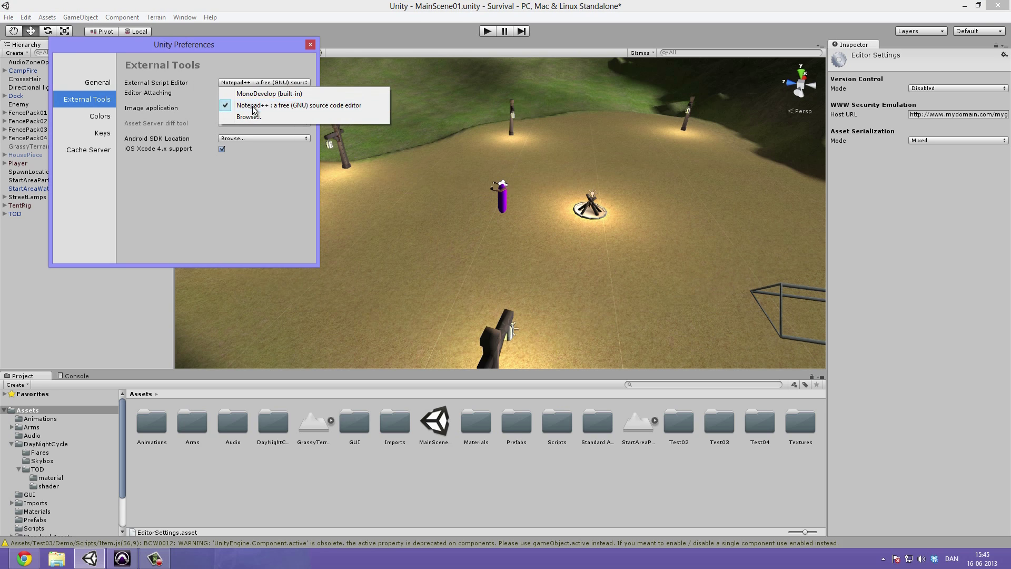
left_click(247, 105)
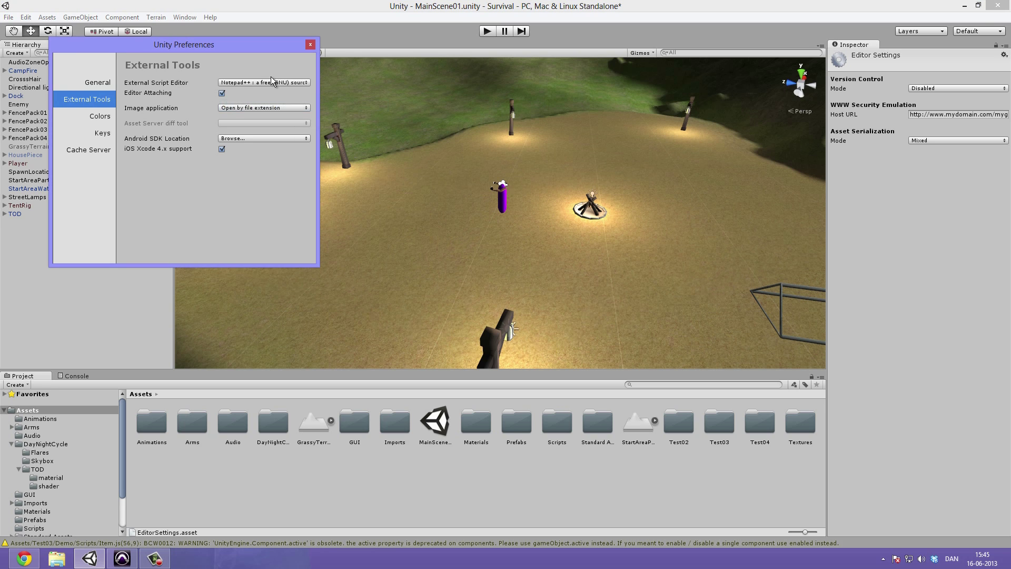
left_click(312, 44)
left_click(471, 469)
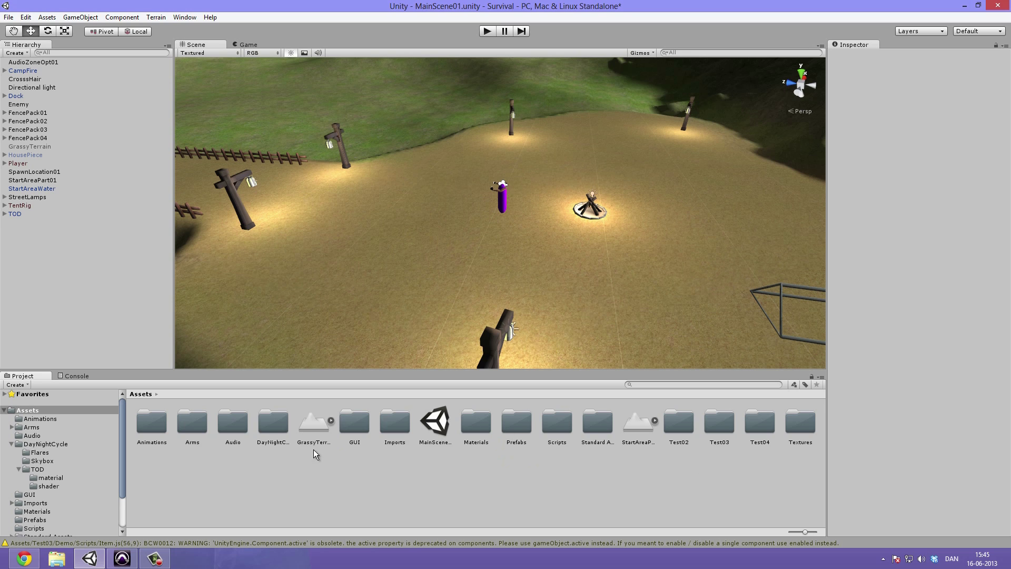
double_click(558, 422)
left_click(161, 413)
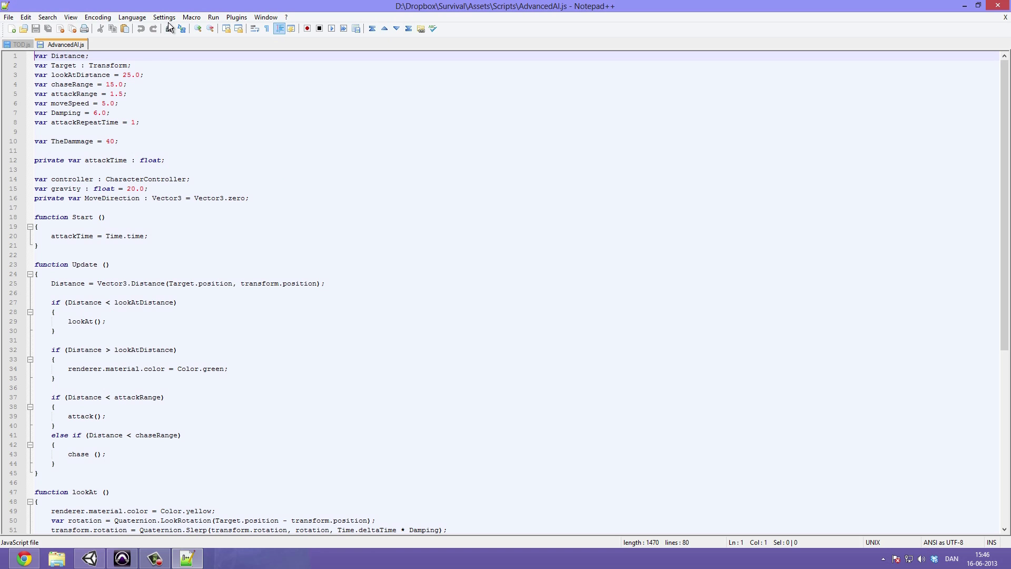
Step: Close the AdvancedAI.js and TOD.js tabs in Notepad++ via each tab's context menu
right_click(72, 44)
left_click(87, 50)
right_click(28, 44)
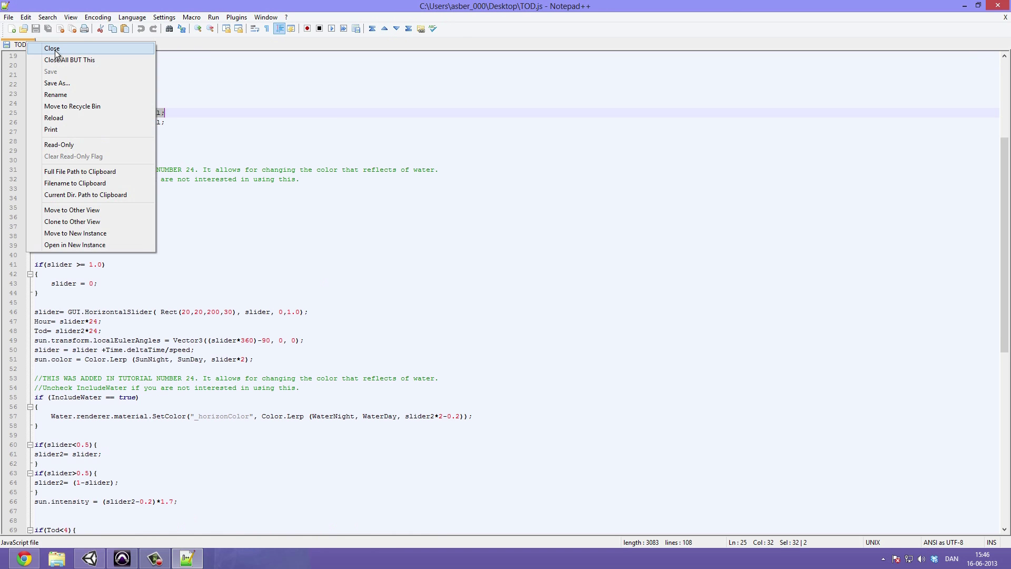
left_click(42, 51)
left_click(1007, 2)
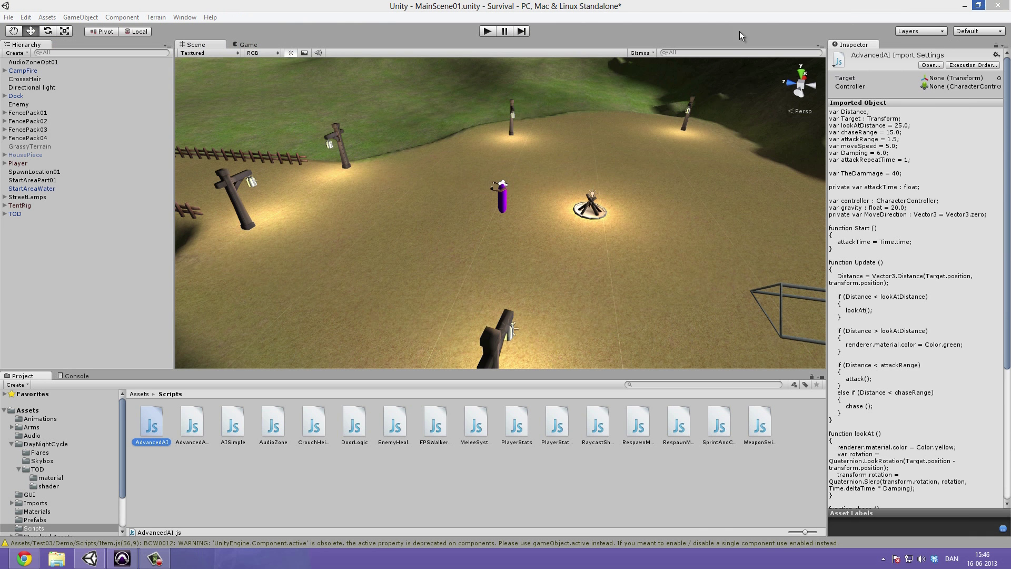